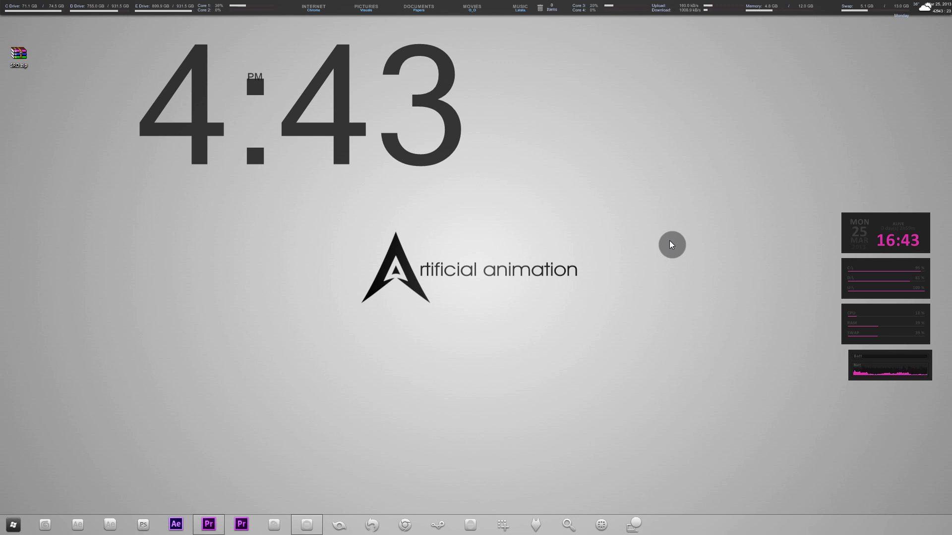
Step: Switch to Vegas Pro and move the loop region to the start of the timeline
click(304, 523)
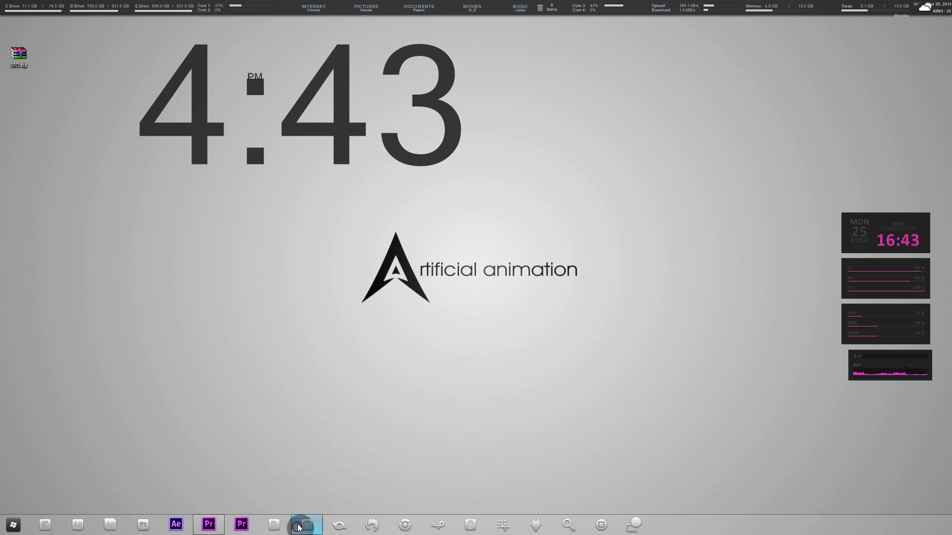
click(547, 246)
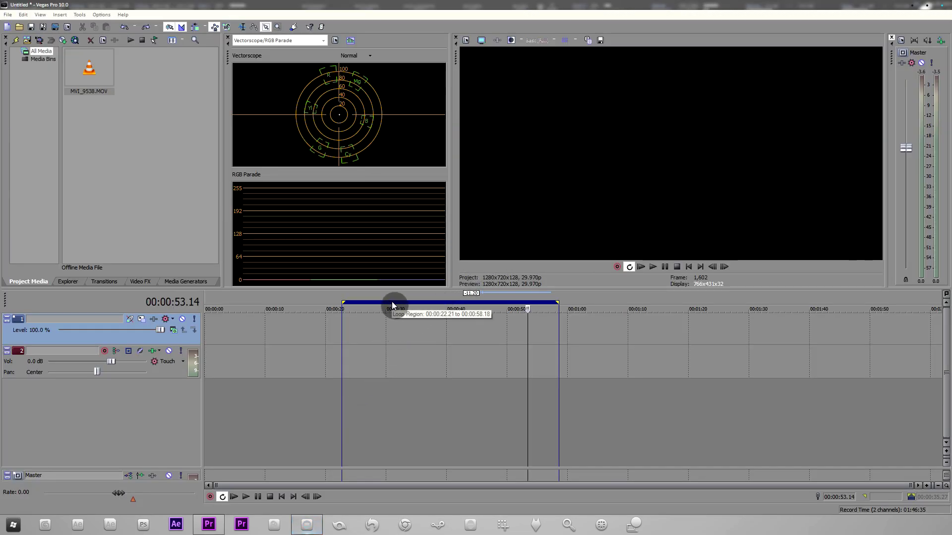
drag(386, 308, 235, 296)
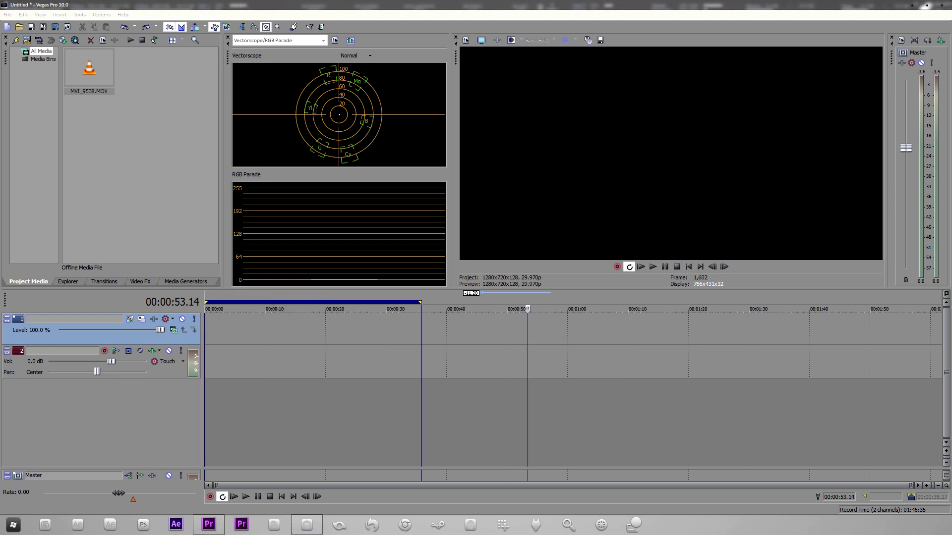
Step: Add the left4dead clip to the timeline and move it to start at about 15 seconds, previewing frames inside it
drag(299, 325, 277, 325)
click(313, 296)
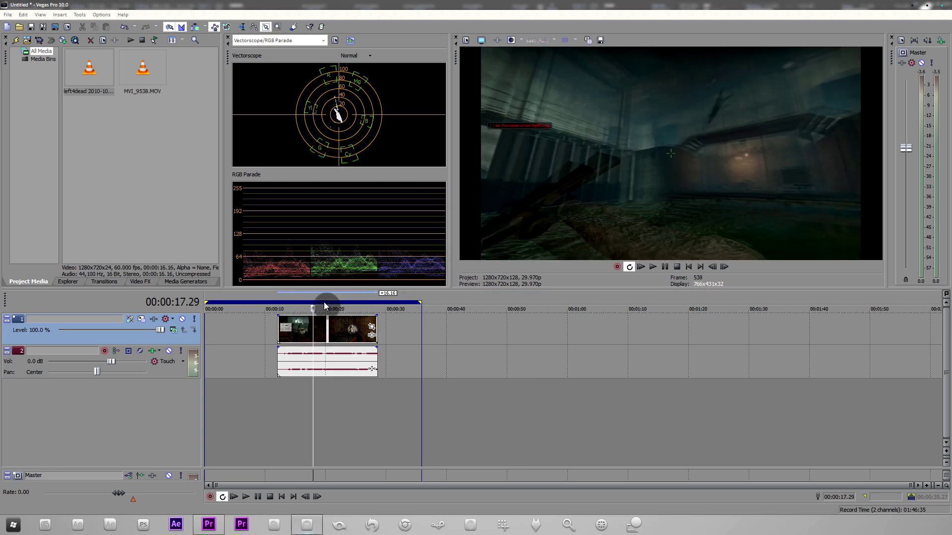
click(330, 298)
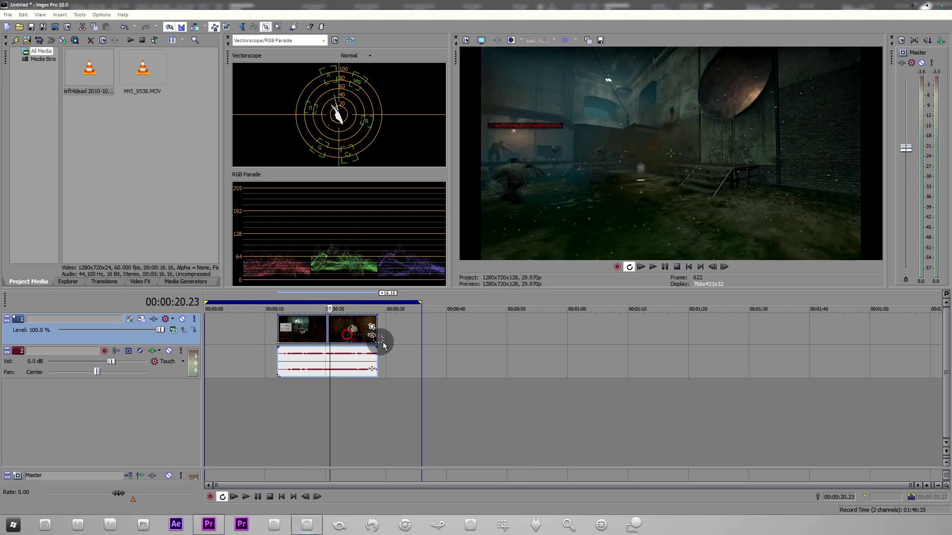
drag(307, 324, 325, 327)
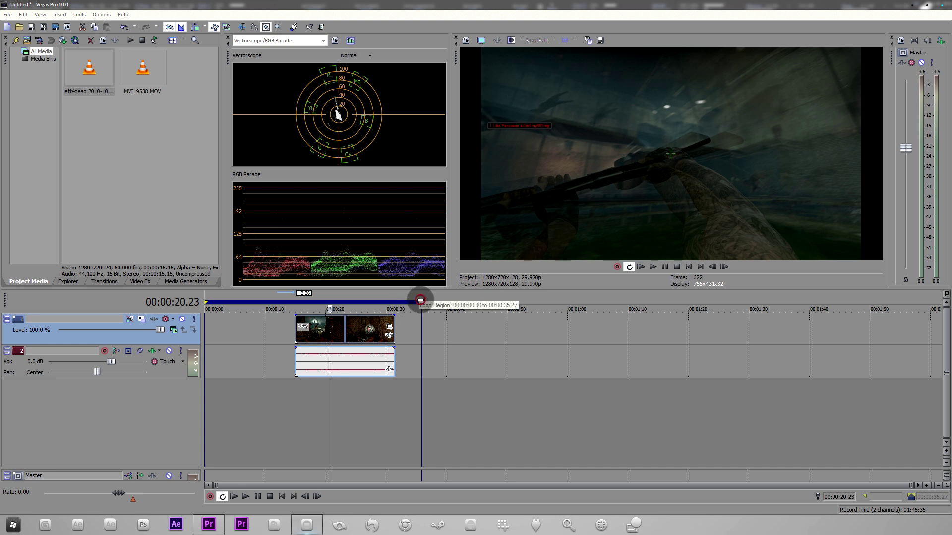
Step: Shorten the loop region, shift it to start at about 3.5 seconds, and dock the floating Video Preview window
drag(421, 301, 410, 302)
drag(223, 303, 245, 302)
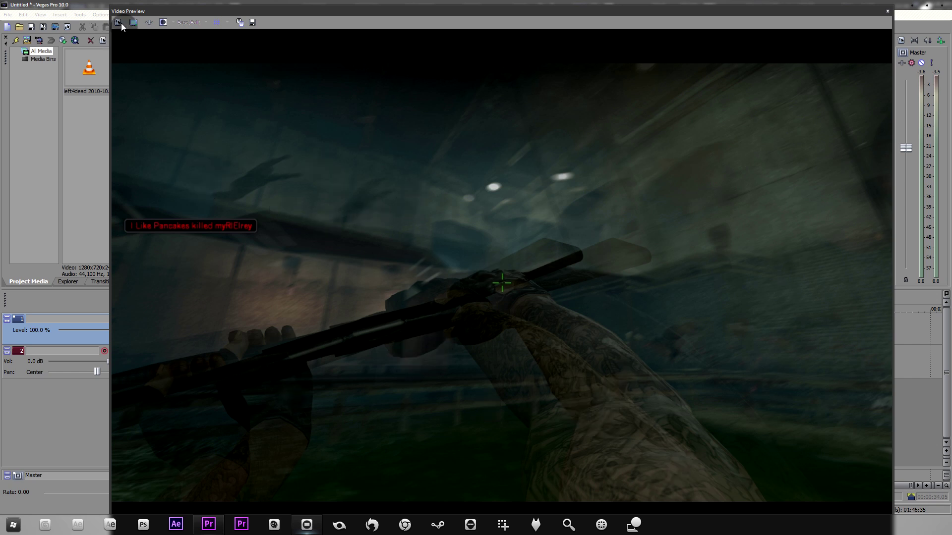
drag(121, 12, 269, 45)
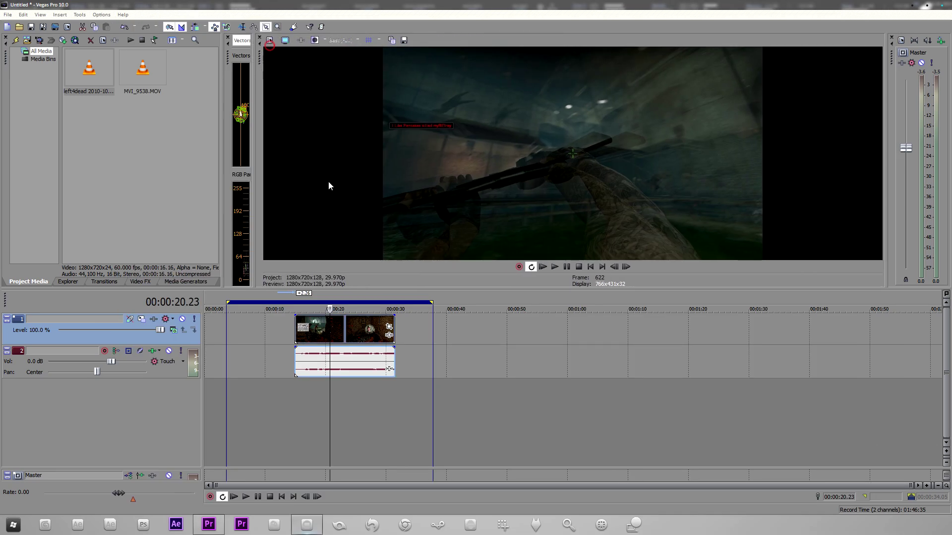
Step: Lower the audio track's volume to -33.6 dB and play the clip from about 16 seconds to about 23 seconds
click(235, 496)
click(259, 496)
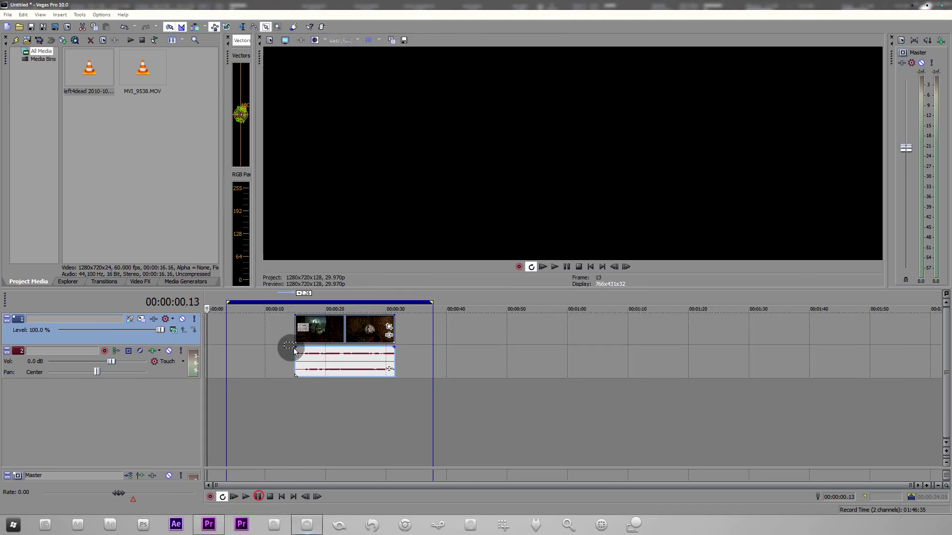
click(303, 306)
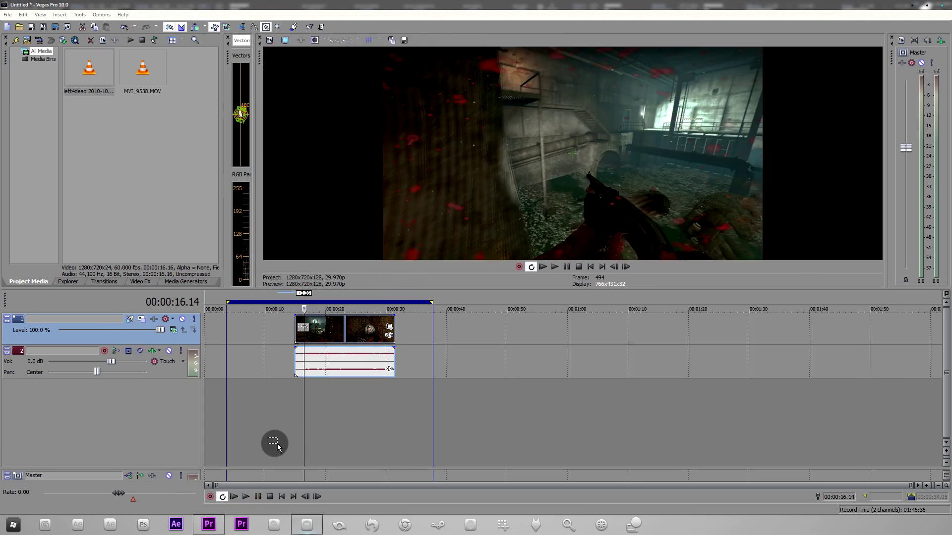
drag(111, 361, 61, 361)
mouse_move(233, 510)
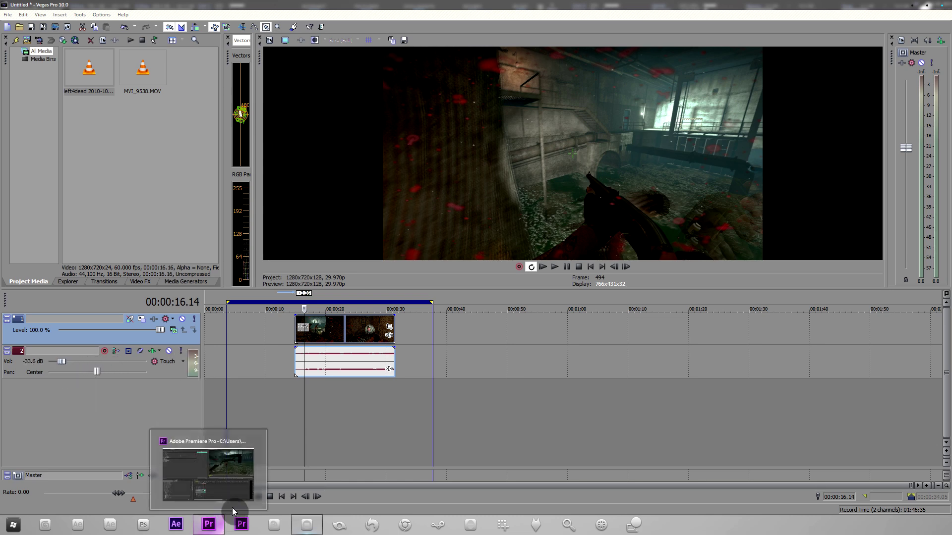
click(246, 497)
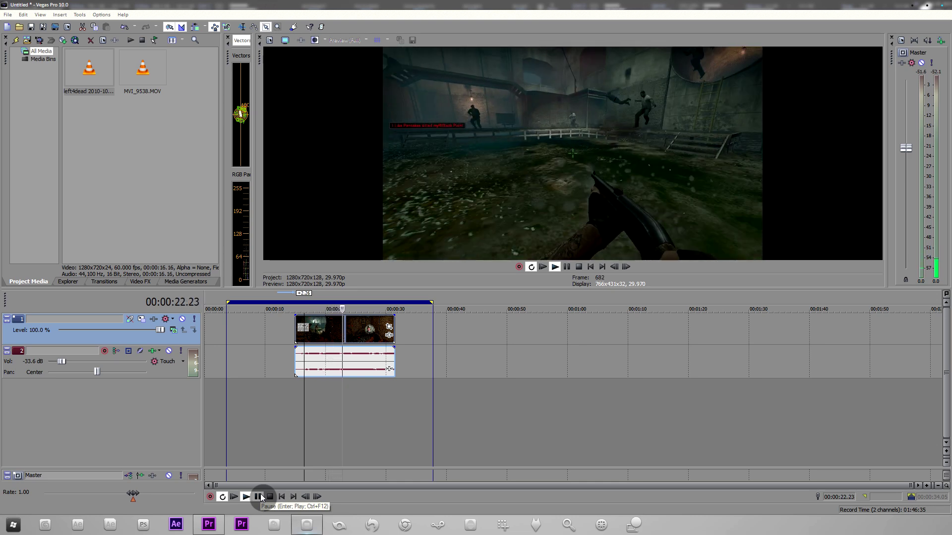
click(259, 497)
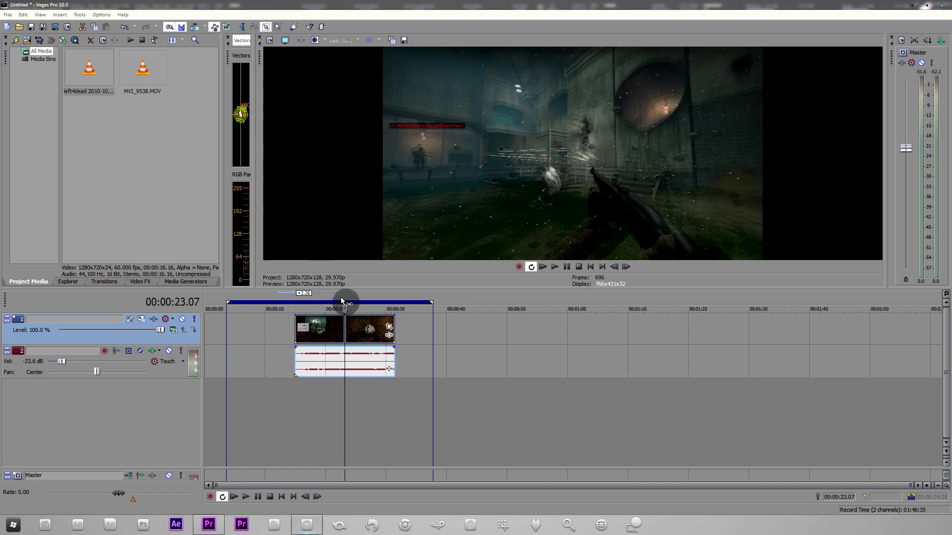
click(7, 15)
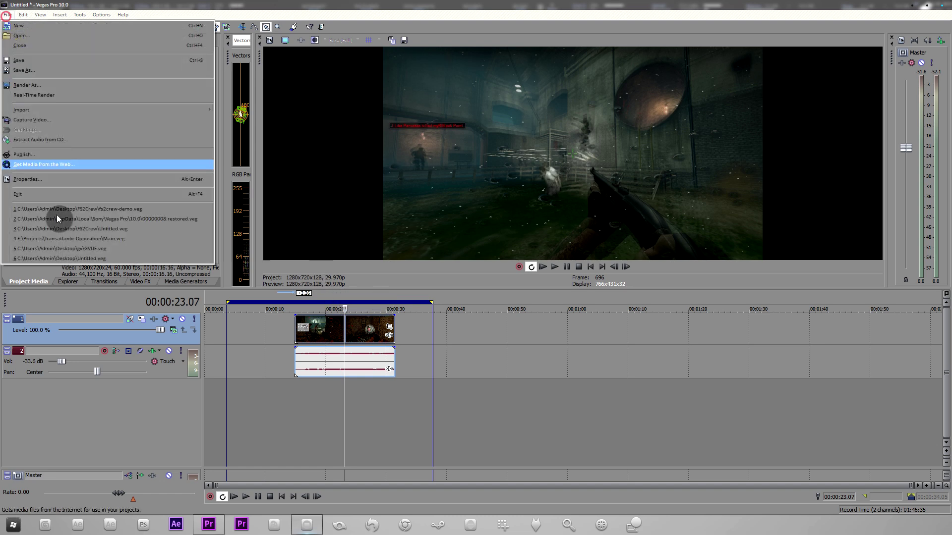
click(368, 4)
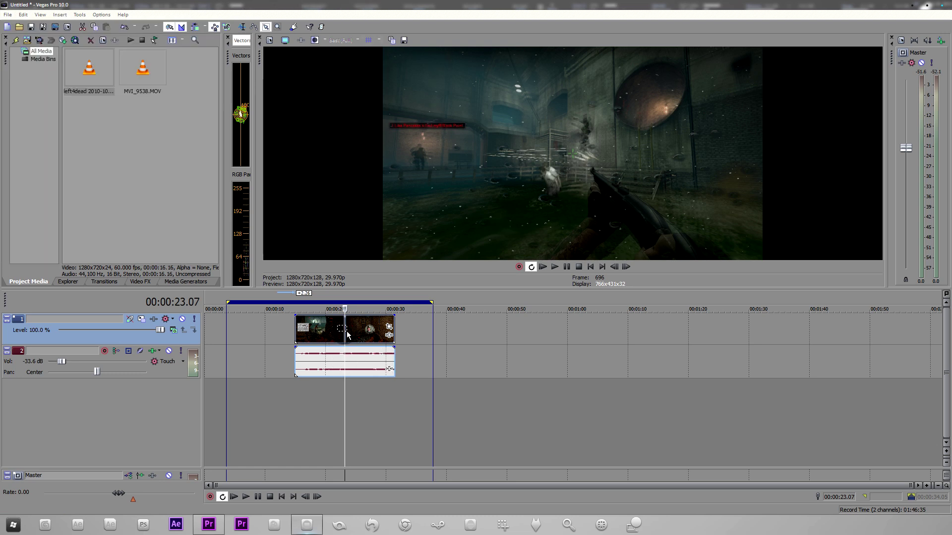
Step: Disable resampling on the video clip while previewing the frame at 00:00:25.08
click(357, 304)
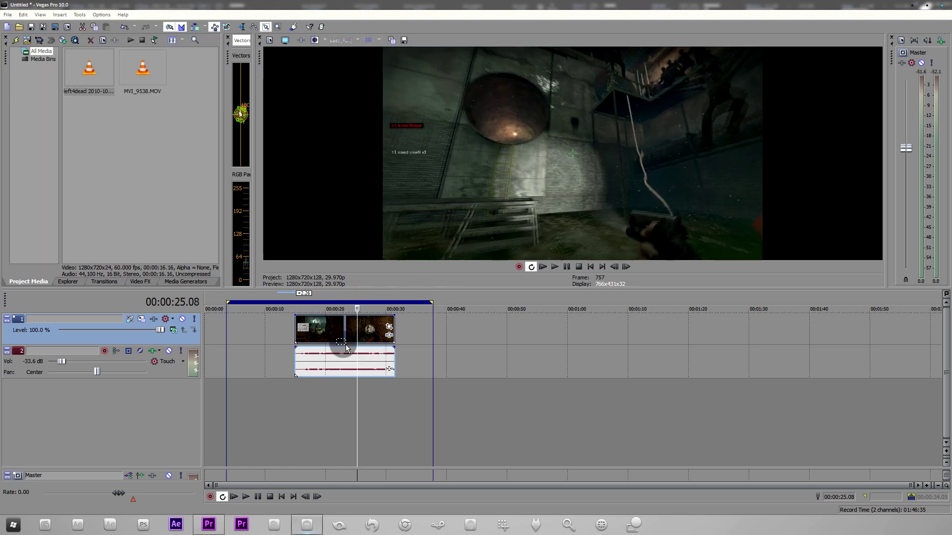
right_click(357, 329)
mouse_move(388, 275)
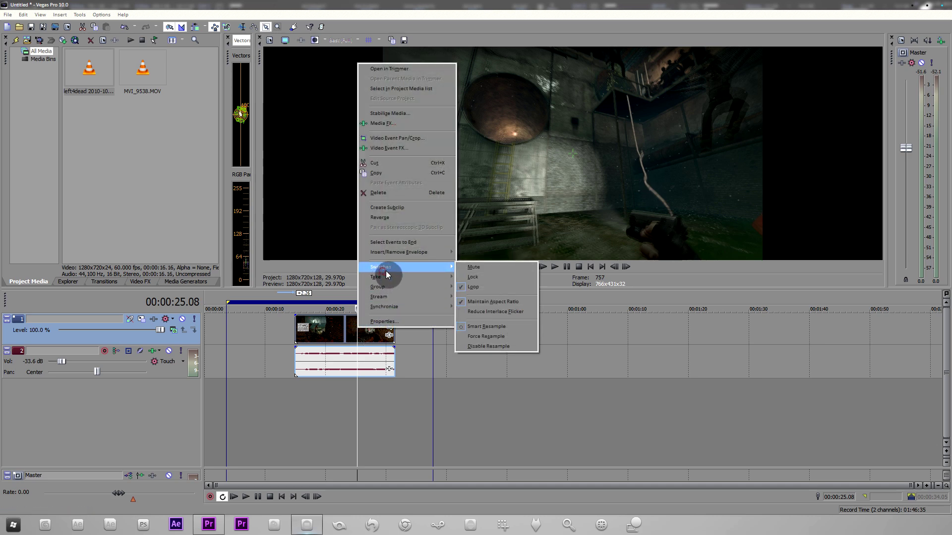
click(483, 346)
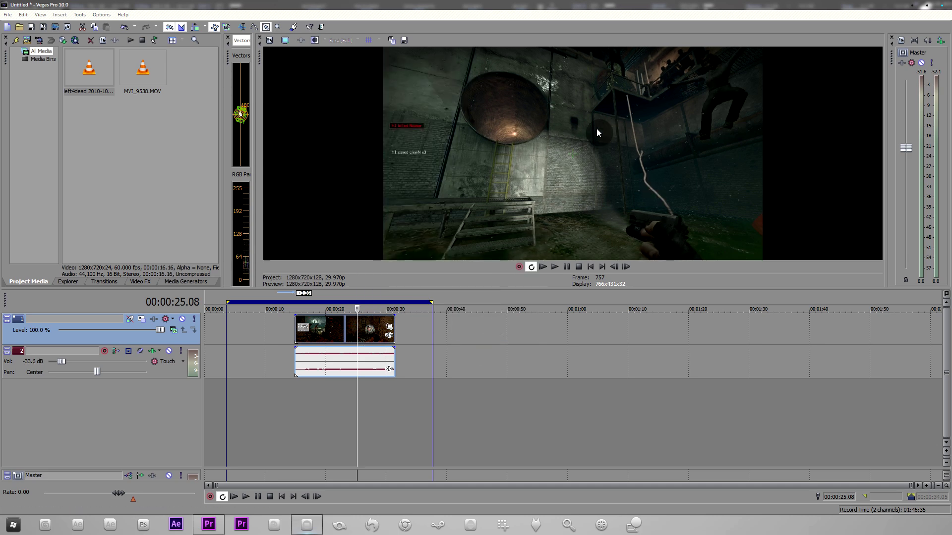
Step: Set the clip back to Smart Resample while previewing the frame at 00:00:19.16
click(335, 300)
drag(317, 298, 323, 295)
right_click(331, 330)
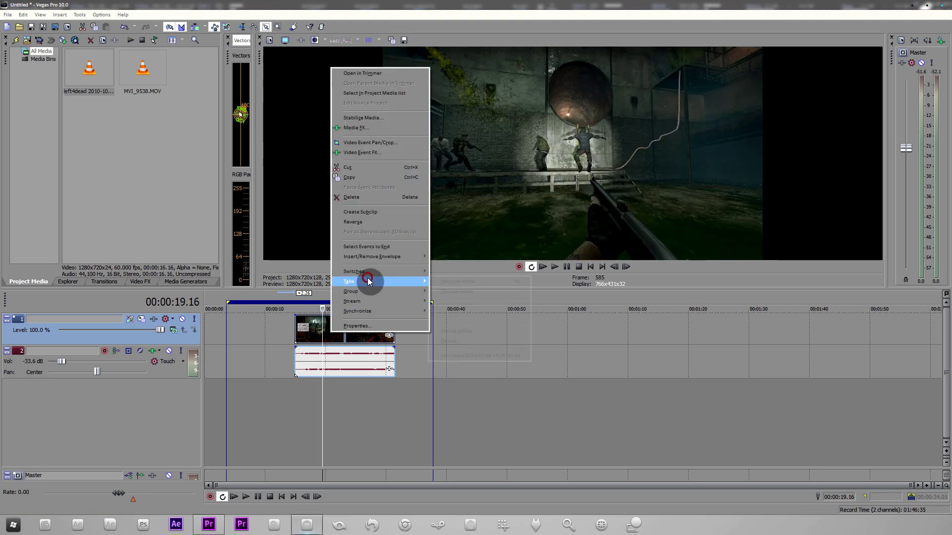
mouse_move(365, 273)
click(453, 332)
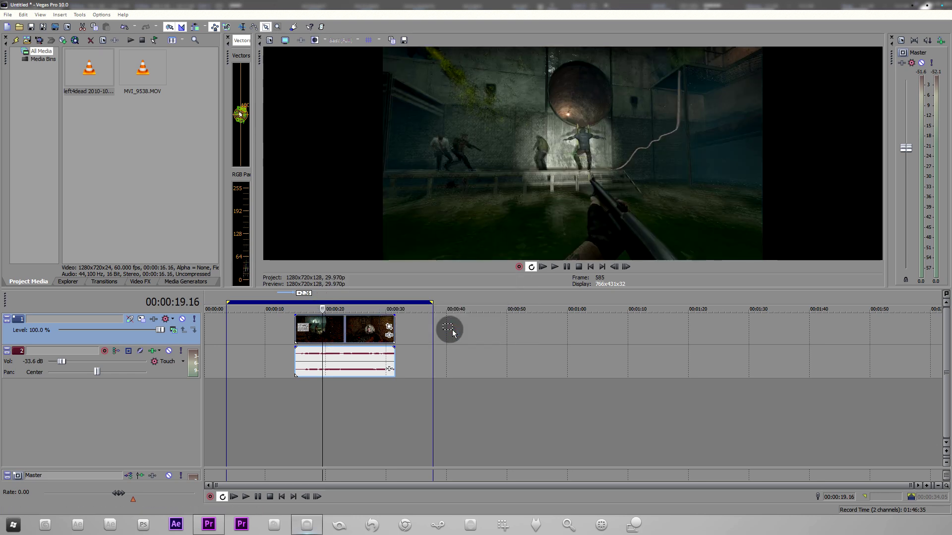
Step: Disable resampling on the clip again and preview the frame at 00:00:20.20
right_click(325, 338)
click(371, 279)
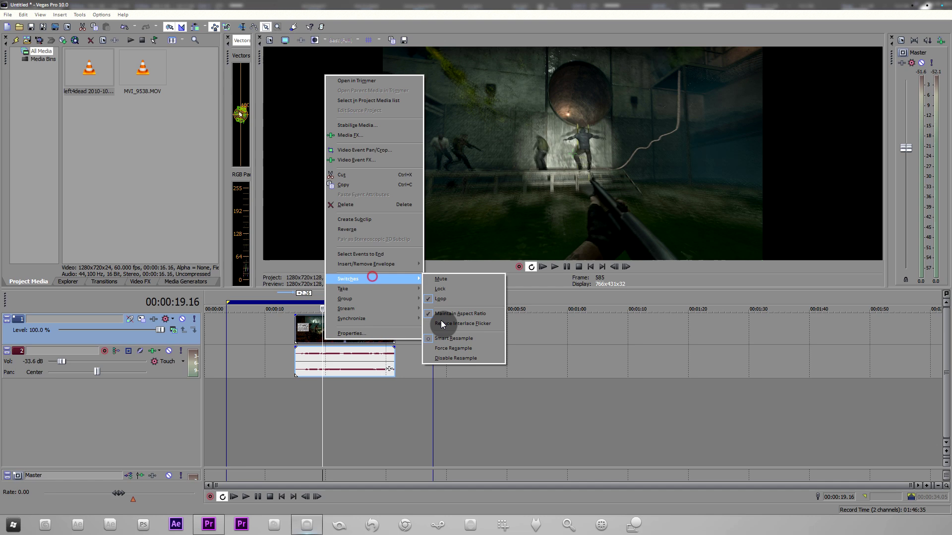
click(435, 358)
click(329, 298)
Step: Switch the clip to Smart Resample to compare the same frame with resampling on
right_click(328, 338)
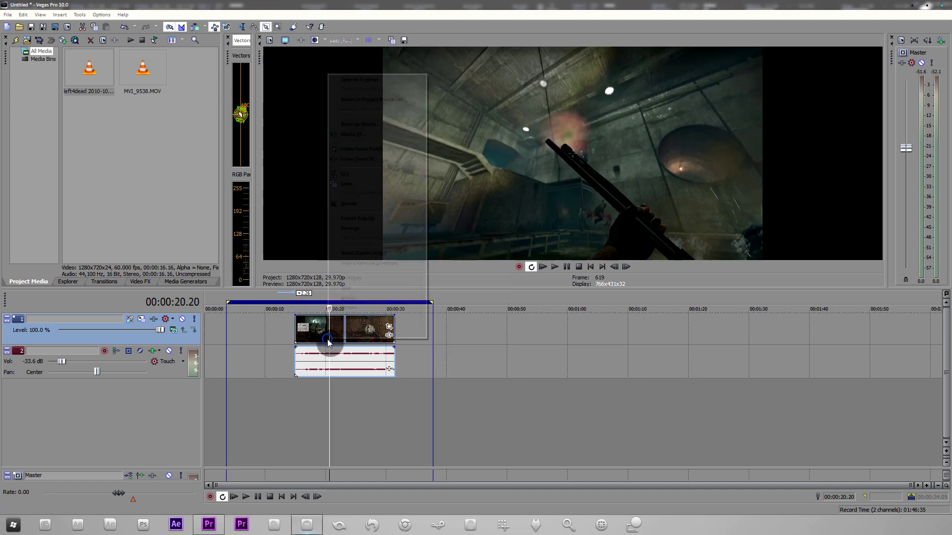
mouse_move(367, 277)
click(450, 338)
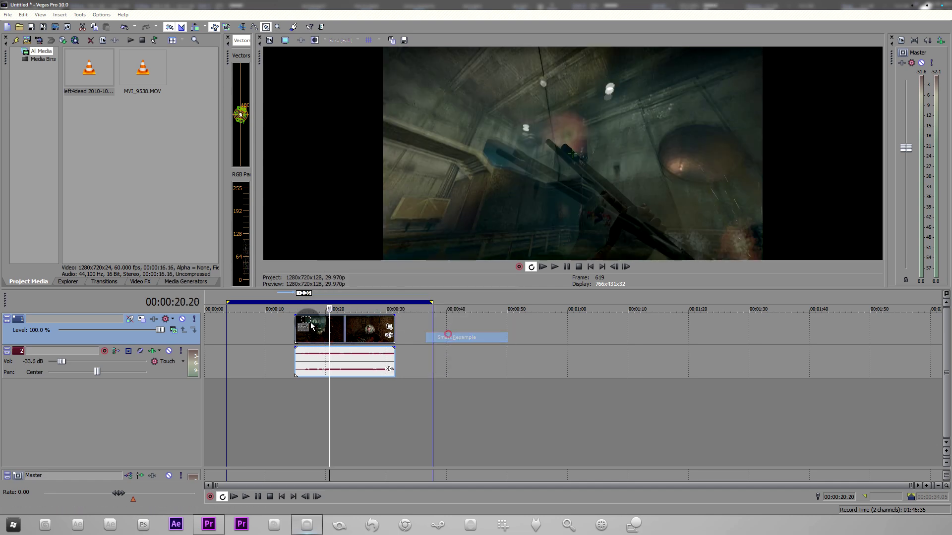
Step: Disable resampling on the whole video clip once more
right_click(326, 326)
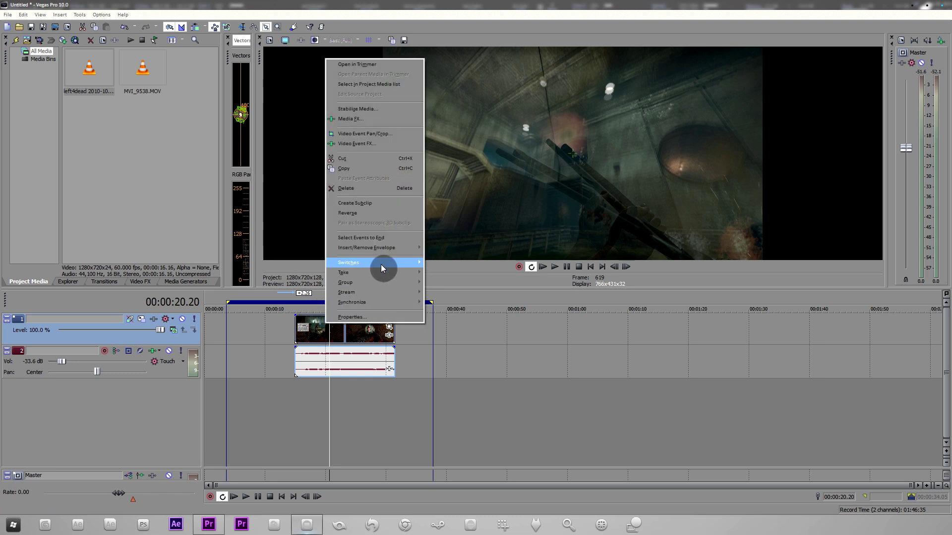
mouse_move(382, 266)
click(456, 347)
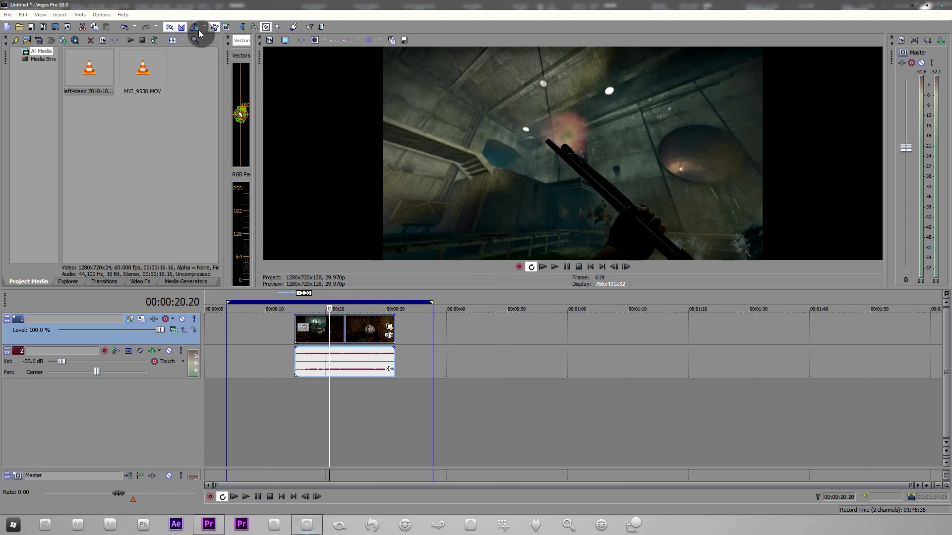
Step: With the Normal Edit Tool, split the clip into five segments at about 18, 21, 25 and 28 seconds
click(346, 386)
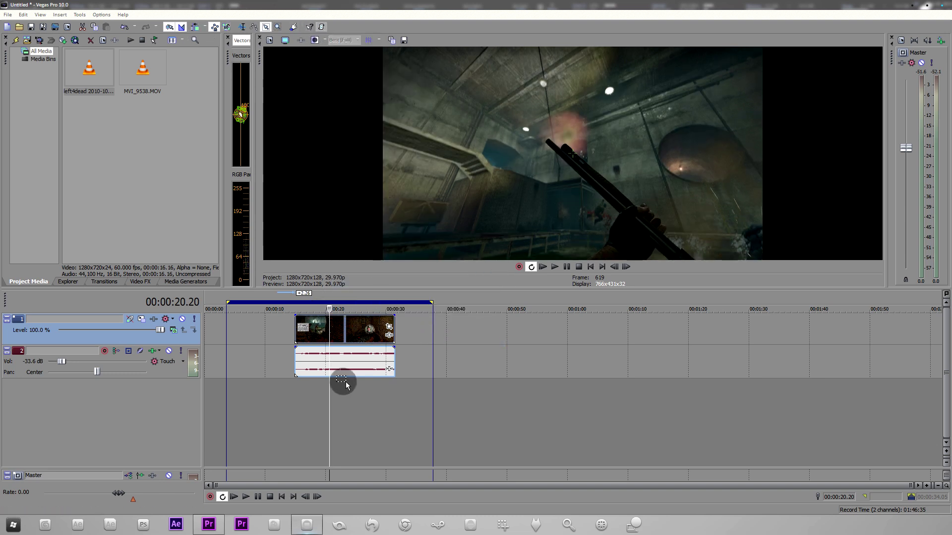
click(320, 327)
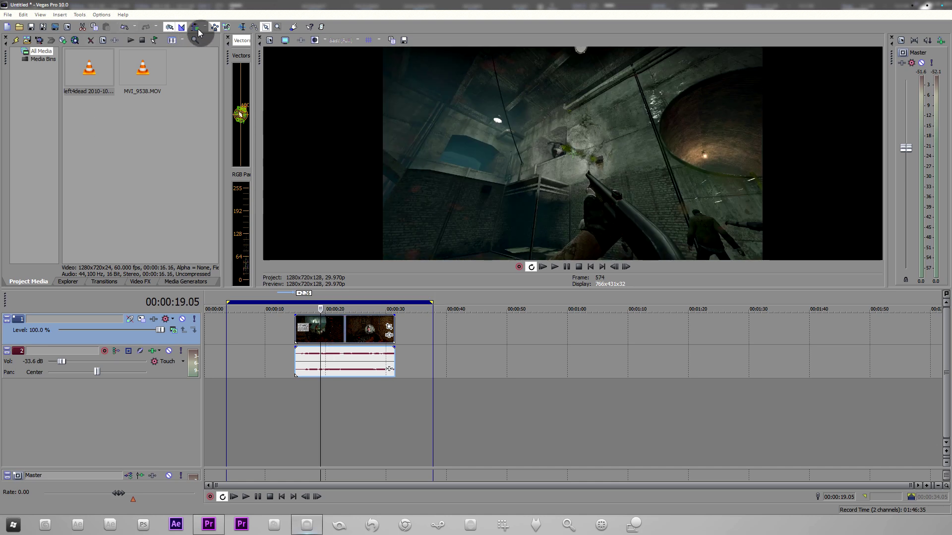
click(242, 27)
click(353, 332)
key(s)
click(330, 325)
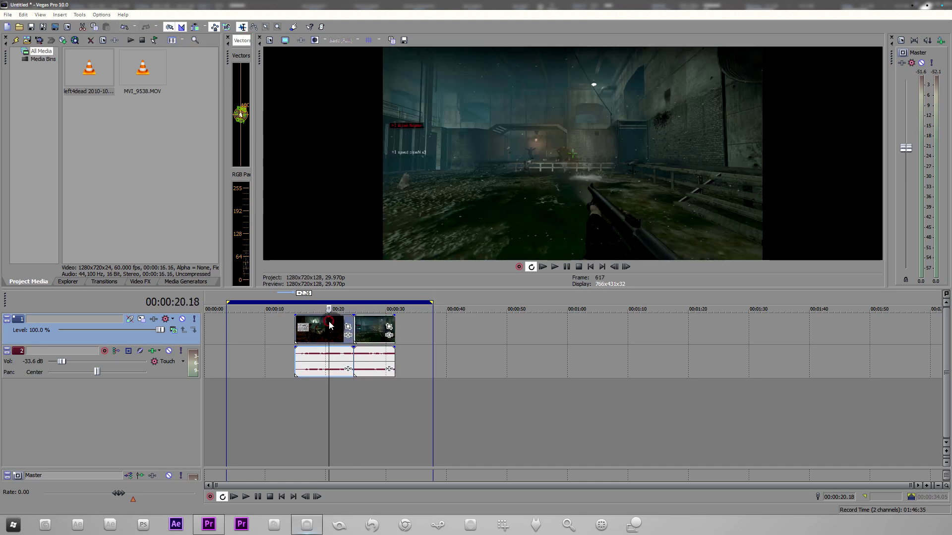
key(s)
click(311, 328)
key(s)
click(365, 329)
click(375, 329)
key(s)
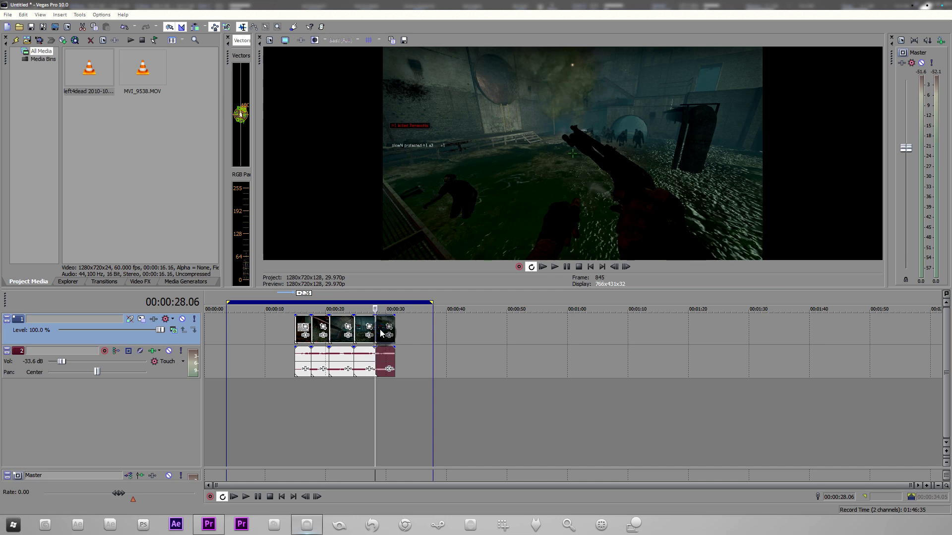
Step: Check the resampling setting among the switches of the last split segment
right_click(381, 328)
mouse_move(437, 268)
click(353, 352)
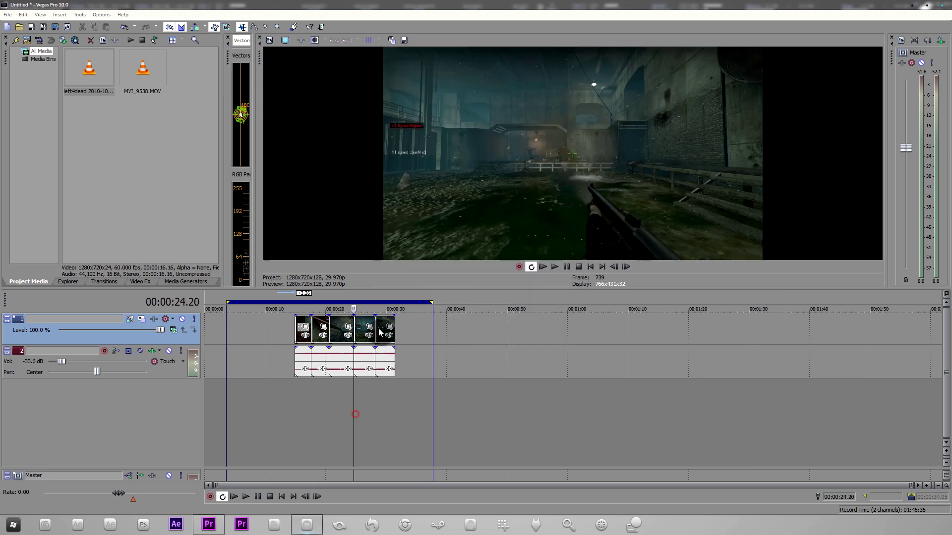
right_click(390, 329)
mouse_move(422, 268)
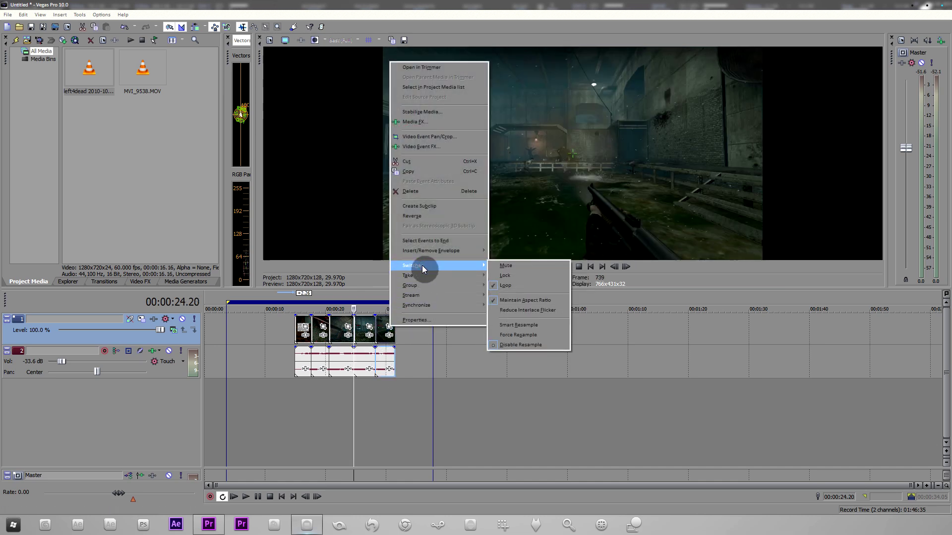
click(380, 406)
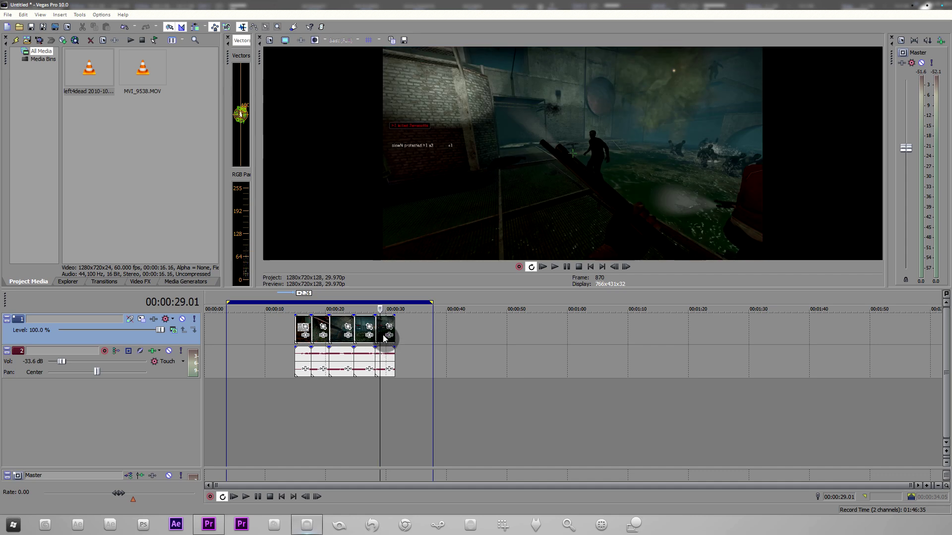
Step: Undo the splits and set the whole video clip to Smart Resample
right_click(384, 334)
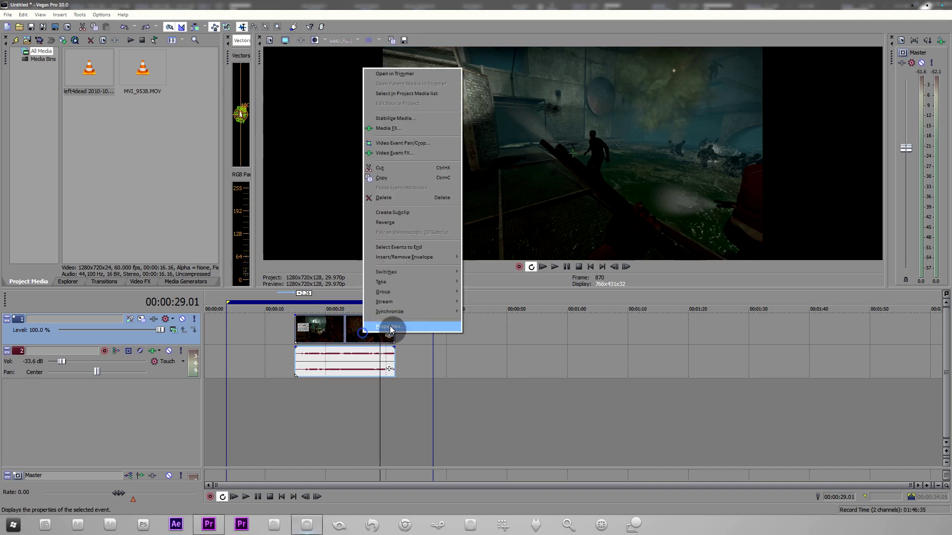
click(474, 332)
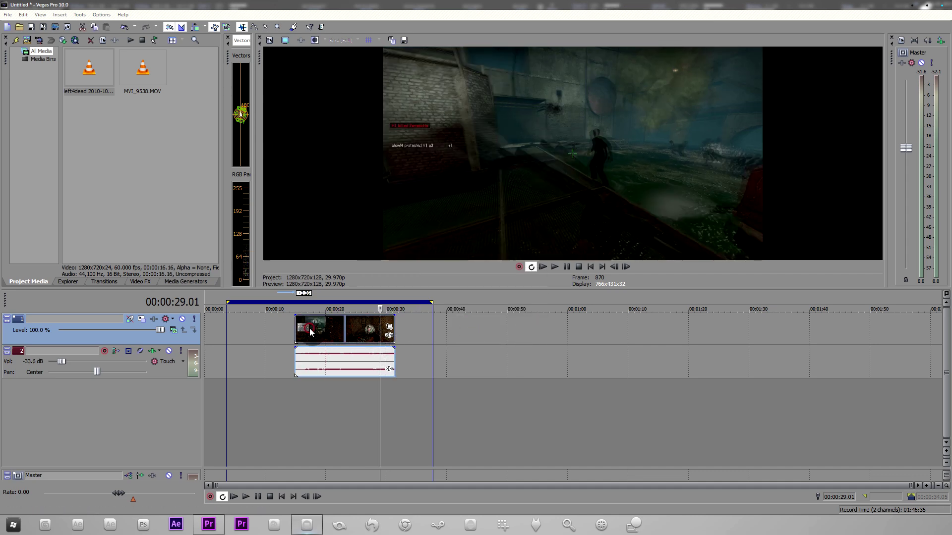
Step: Split the Smart Resample clip into five segments at about 17, 21, 27 and 29 seconds
click(309, 327)
key(s)
click(334, 326)
key(s)
click(366, 330)
key(s)
click(380, 329)
key(s)
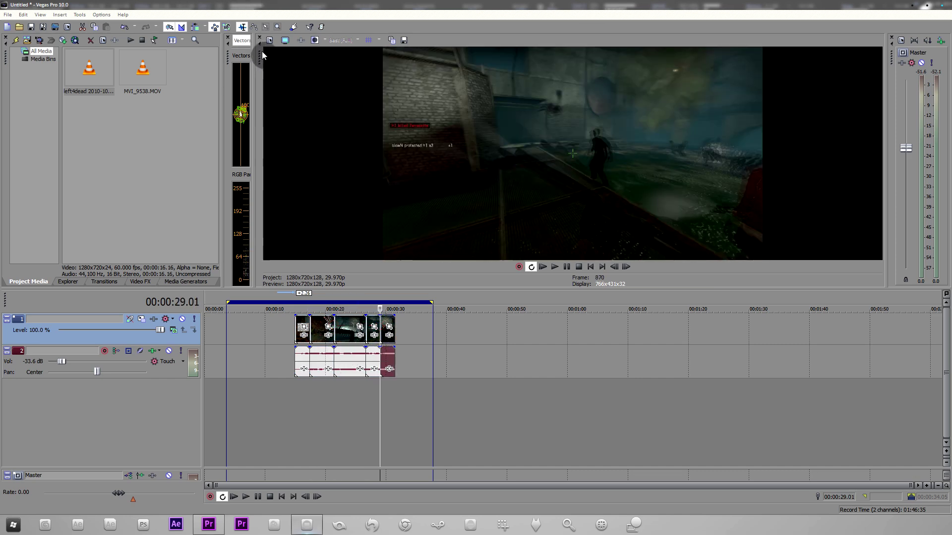
Step: Select all the split segments with the Selection Edit Tool and check the resampling options among their switches
click(267, 26)
drag(451, 349, 282, 324)
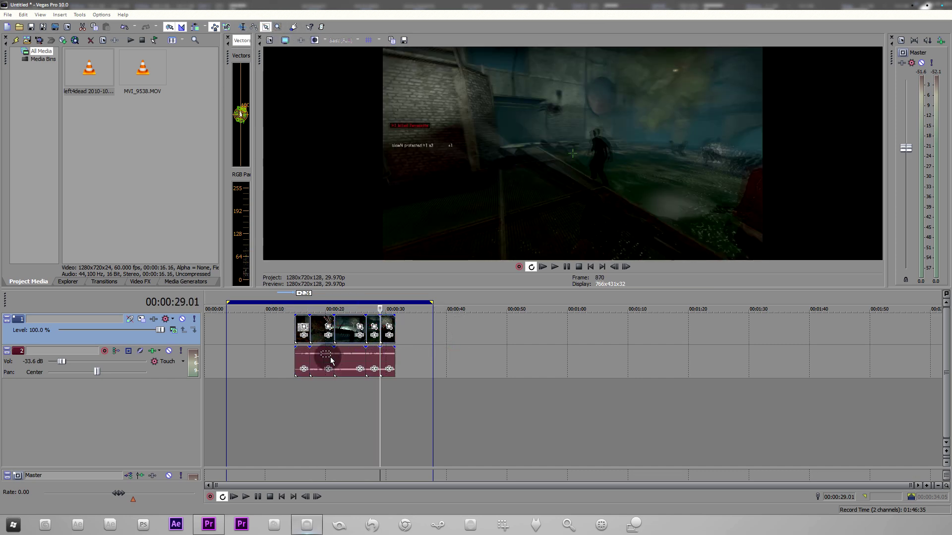
right_click(306, 331)
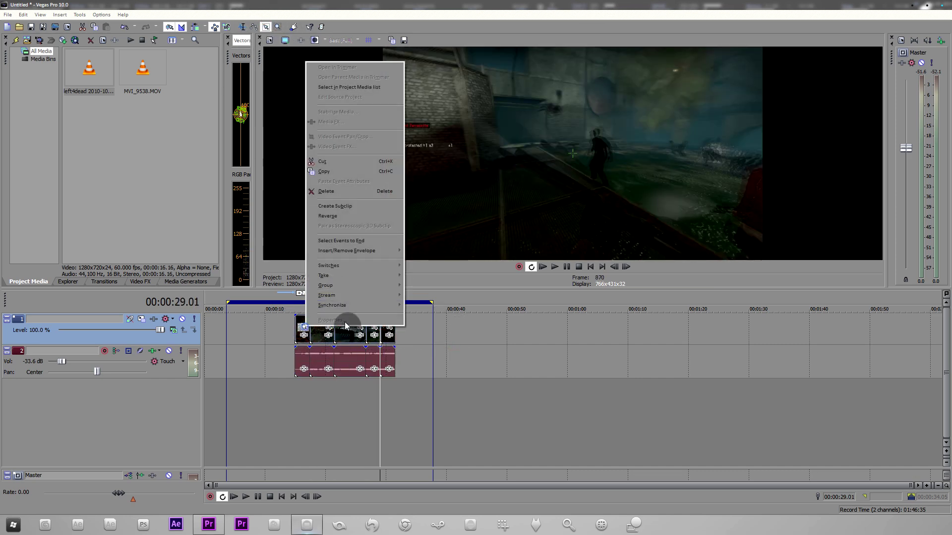
click(311, 426)
drag(434, 319, 265, 320)
right_click(307, 321)
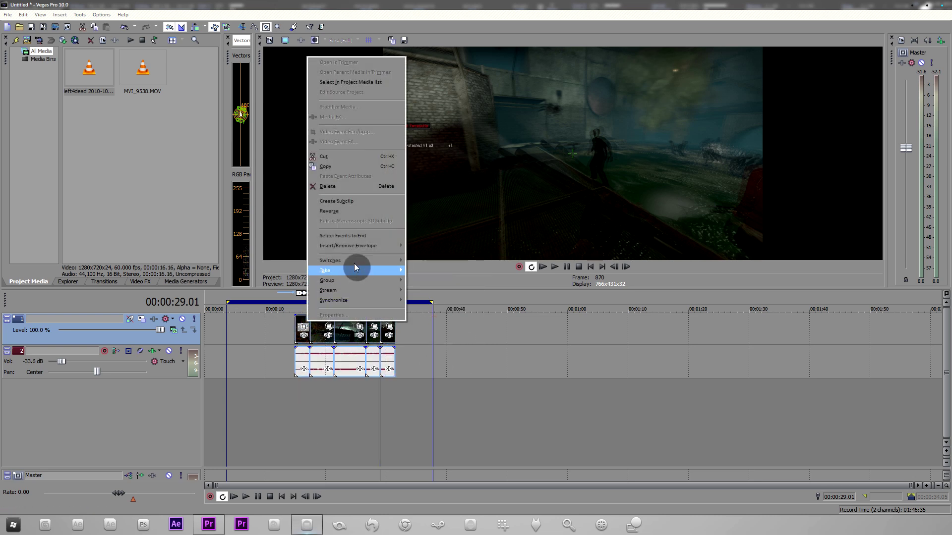
click(353, 260)
click(506, 344)
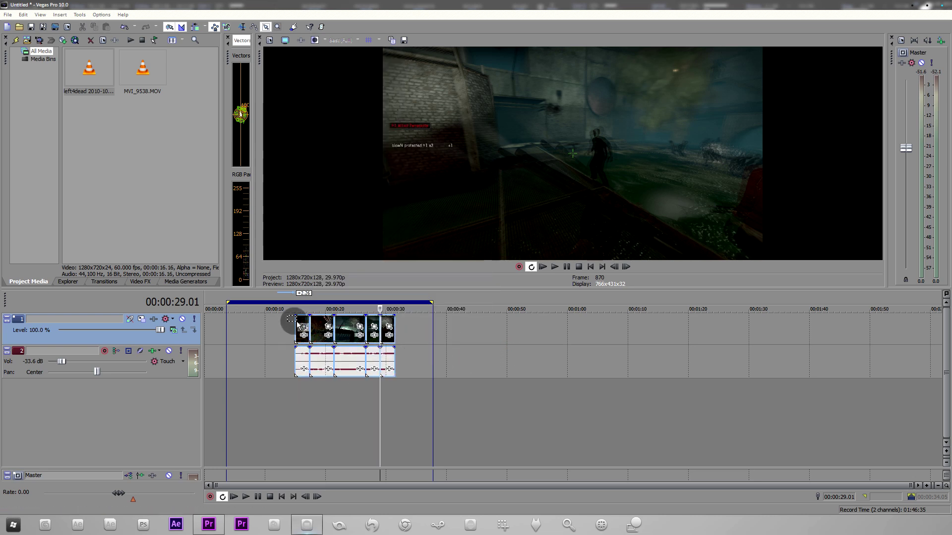
drag(512, 452, 260, 314)
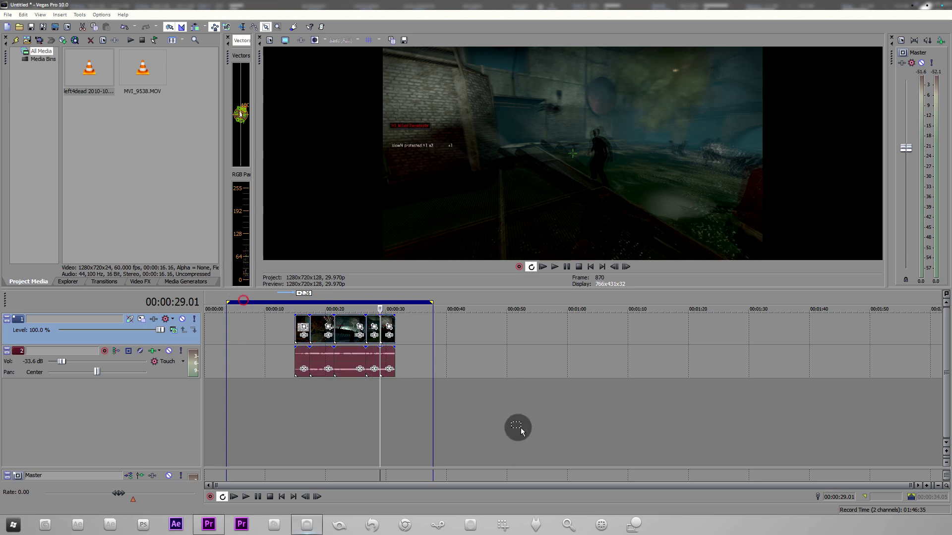
drag(507, 441, 268, 347)
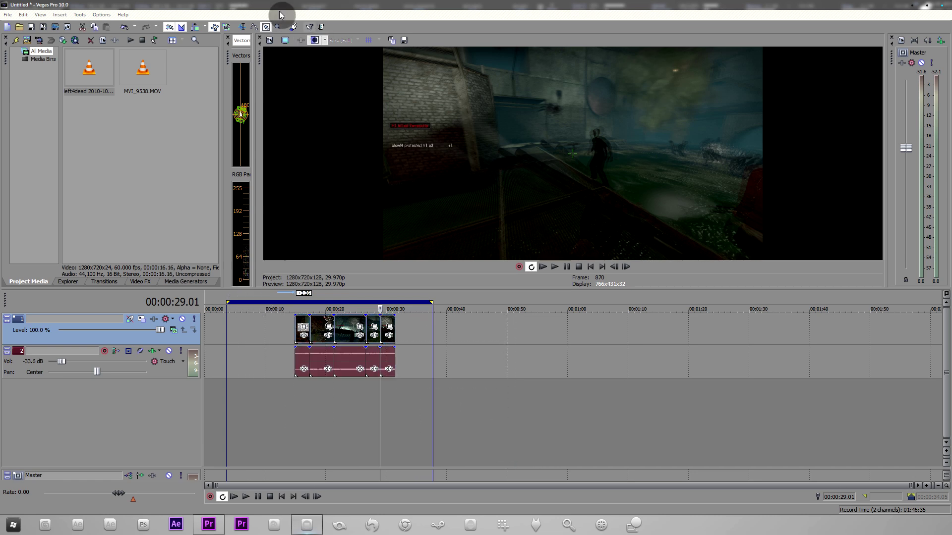
Step: Return to the Normal Edit Tool and look at the available commands for the third video segment
click(242, 27)
click(472, 359)
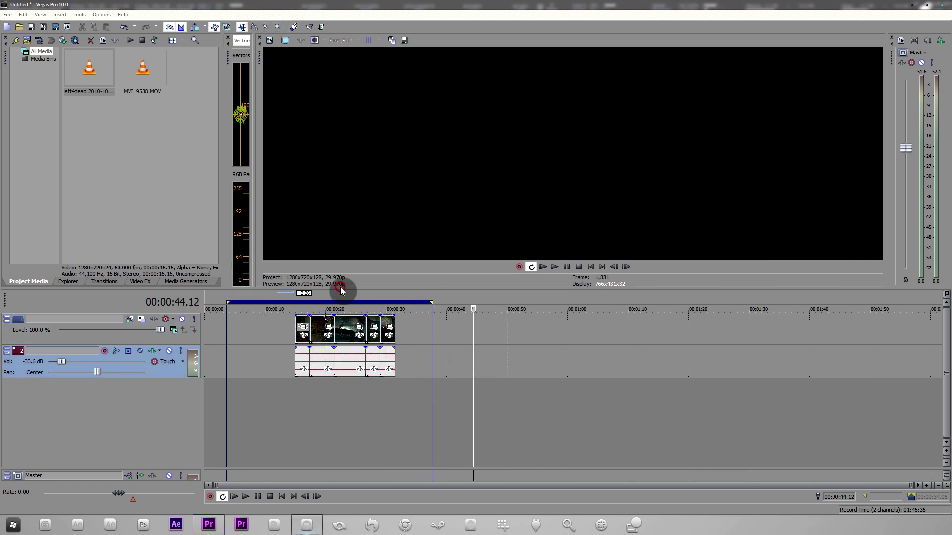
click(345, 292)
right_click(345, 332)
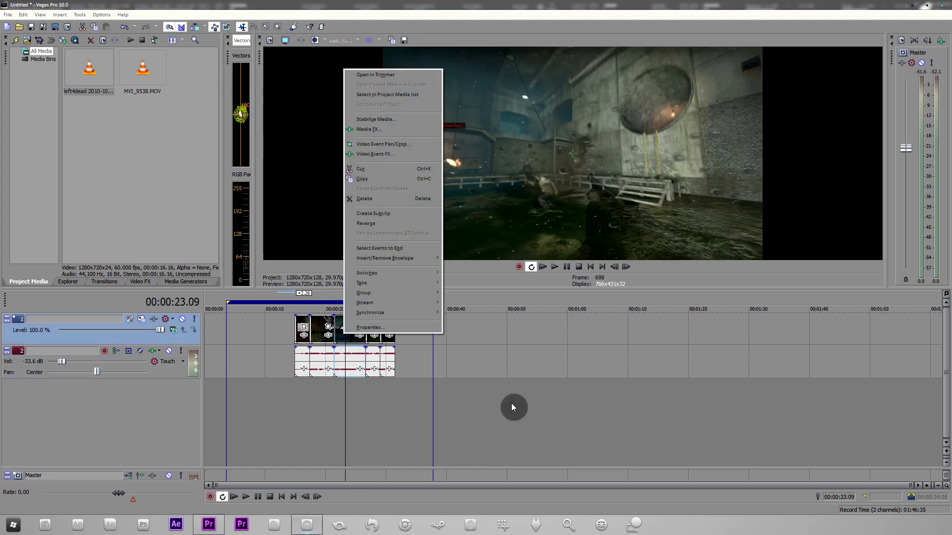
click(557, 402)
Step: Switch to Adobe Premiere Pro, scrub the sequence to about 00;00;08;12 to compare the footage, and return to Vegas Pro
click(209, 454)
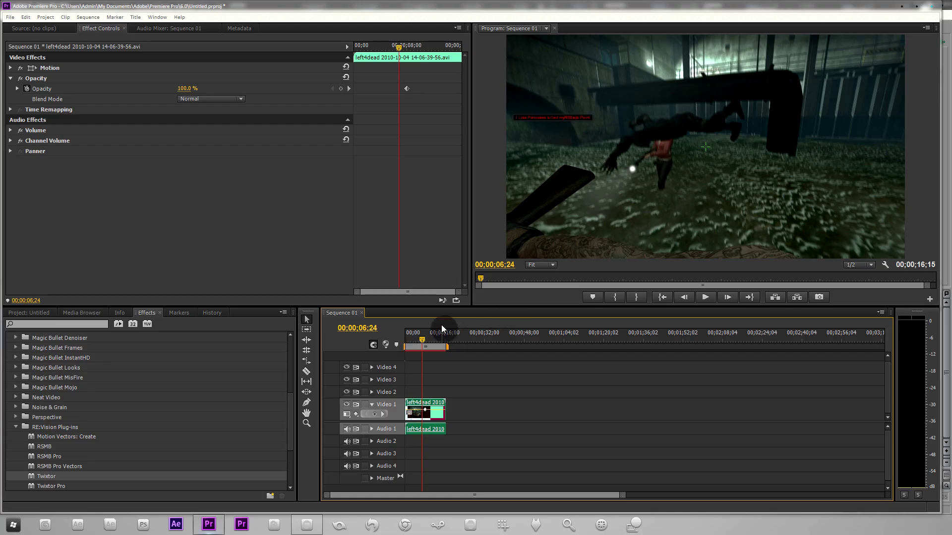
drag(421, 338, 426, 338)
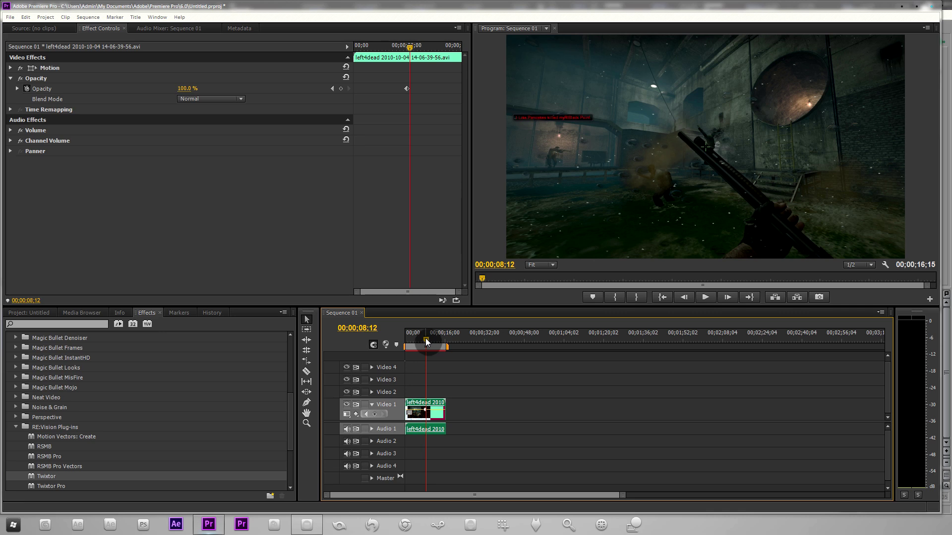
click(902, 7)
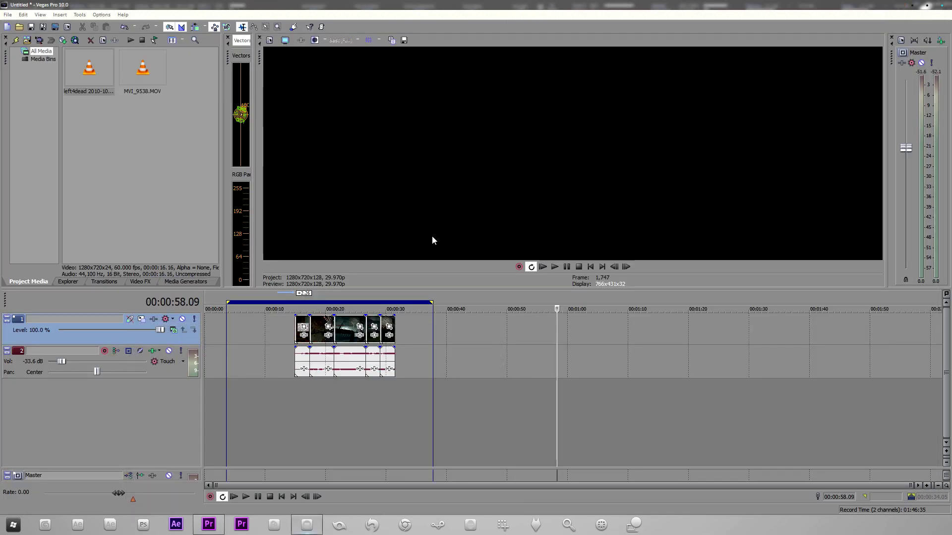
Step: Switch to the desktop, extract SRD.zip there, and place the Smart rerender Disable.cs file in the open space below the archive
click(915, 5)
click(258, 141)
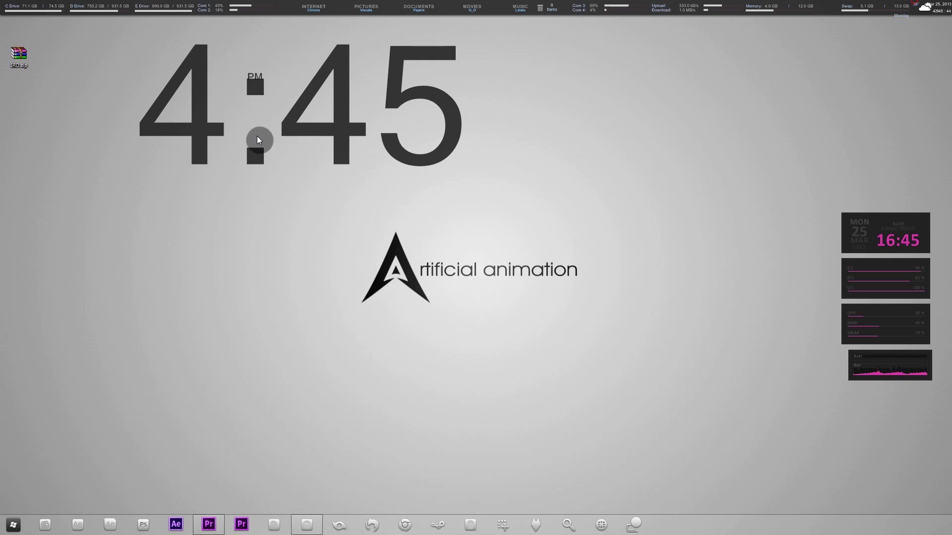
click(28, 127)
click(25, 67)
click(35, 127)
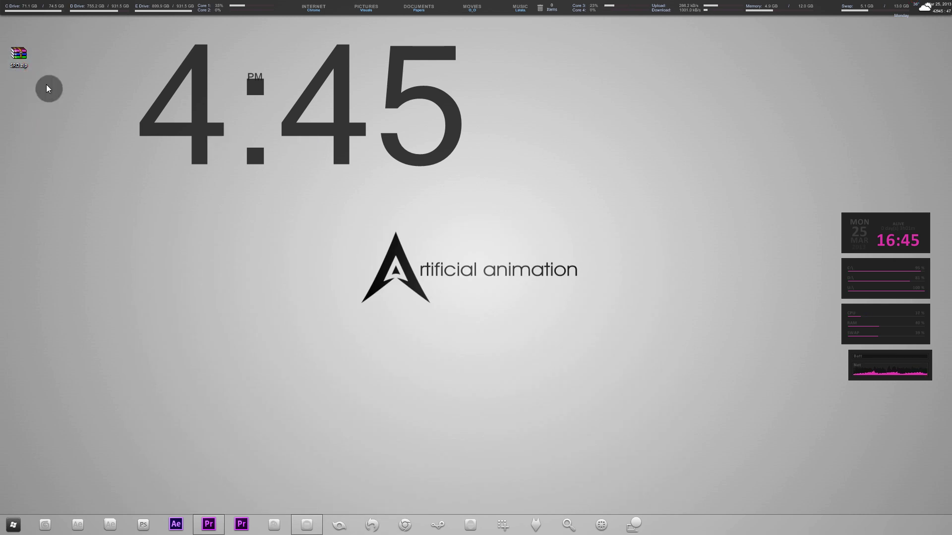
right_click(21, 55)
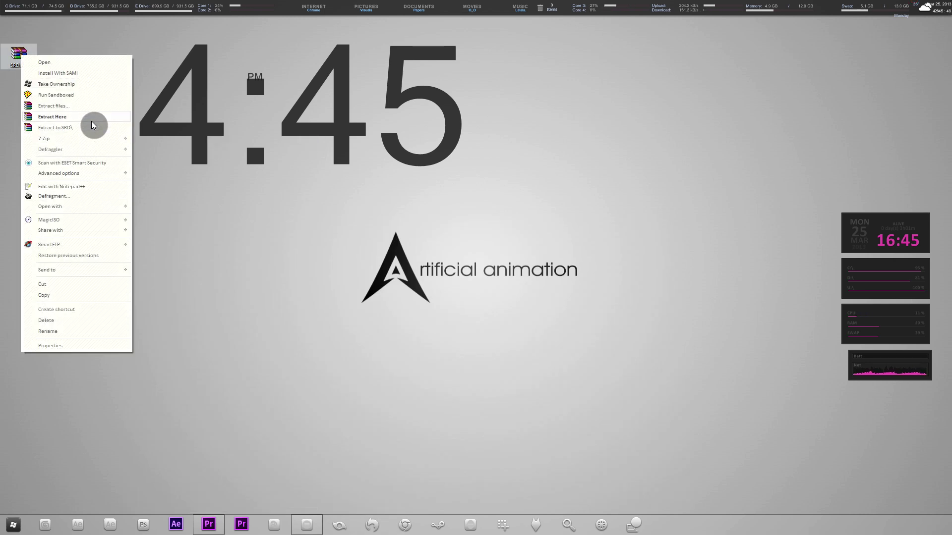
click(91, 117)
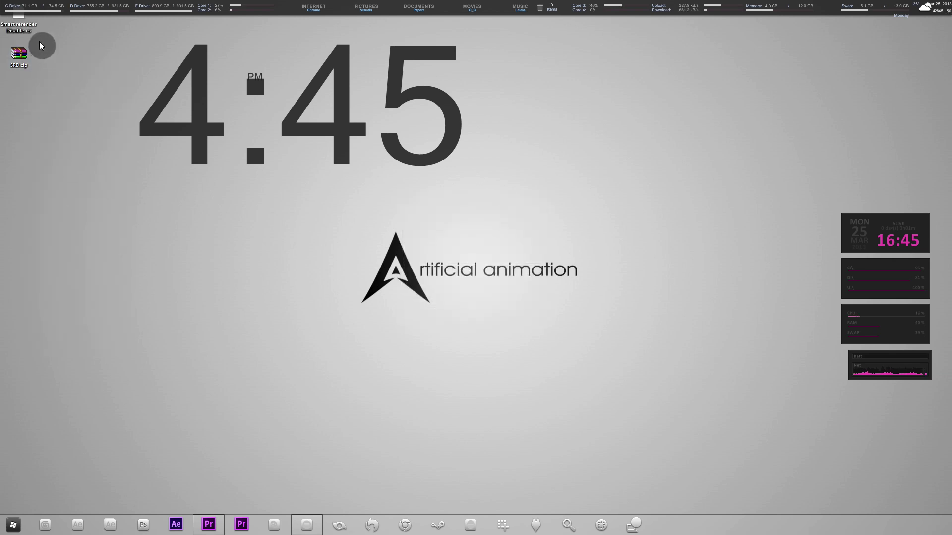
drag(29, 23, 59, 151)
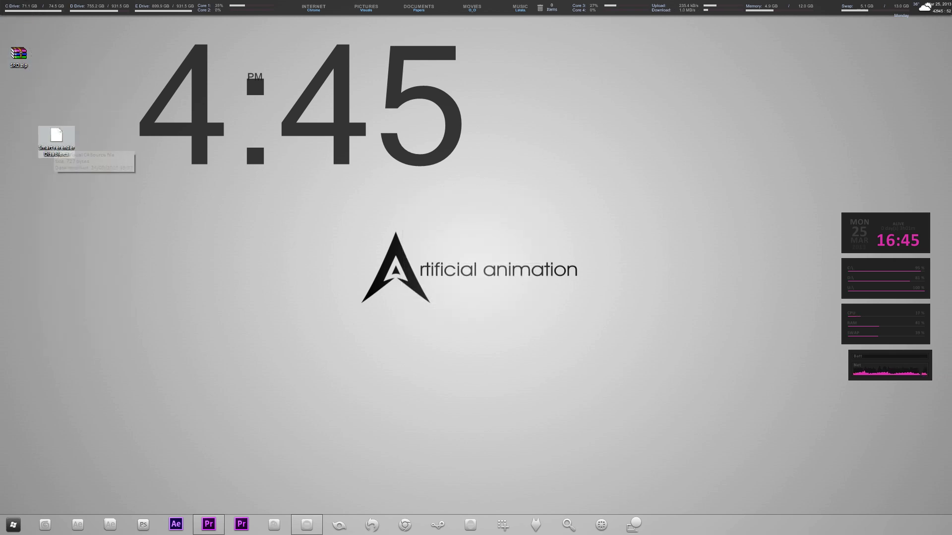
Step: Browse to the Script Menu folder in C:\Program Files\Sony\Vegas Pro 10.0 and show its full path
drag(0, 124, 644, 84)
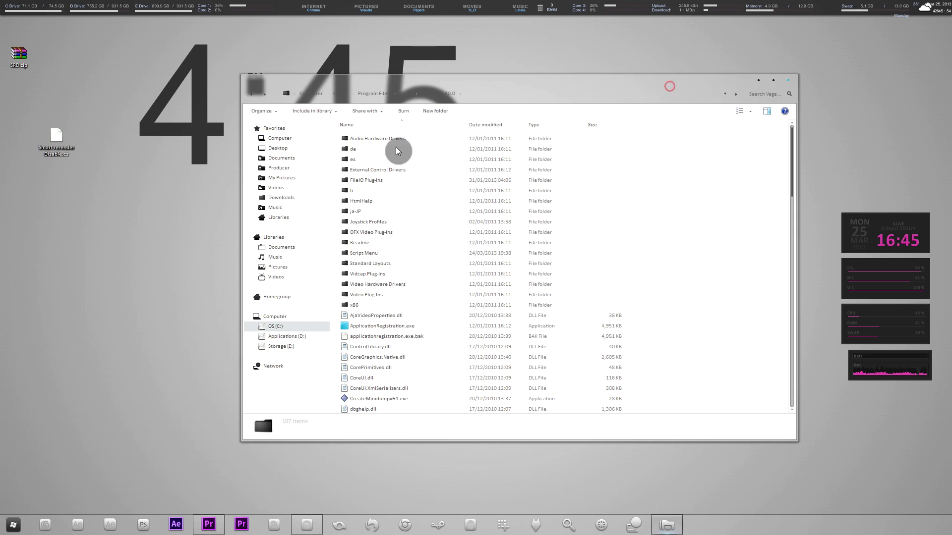
click(473, 95)
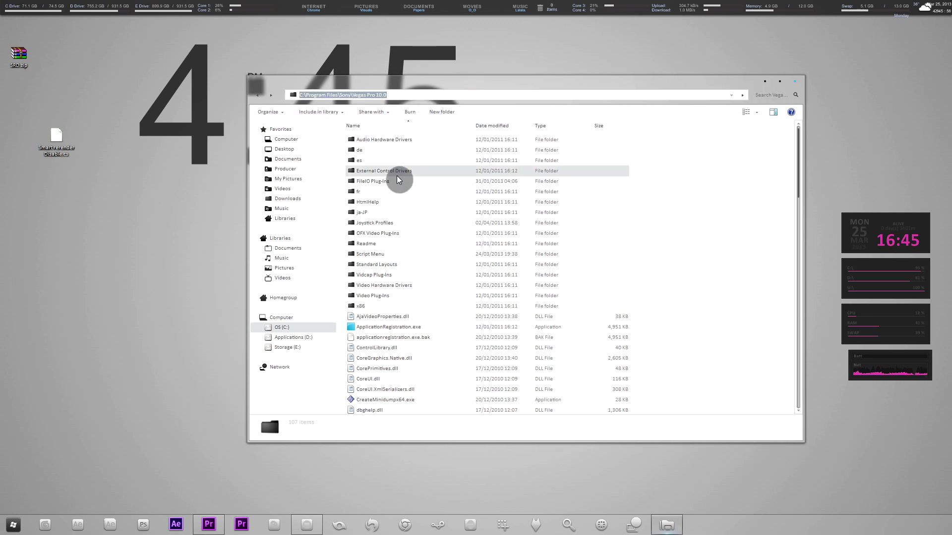
click(397, 174)
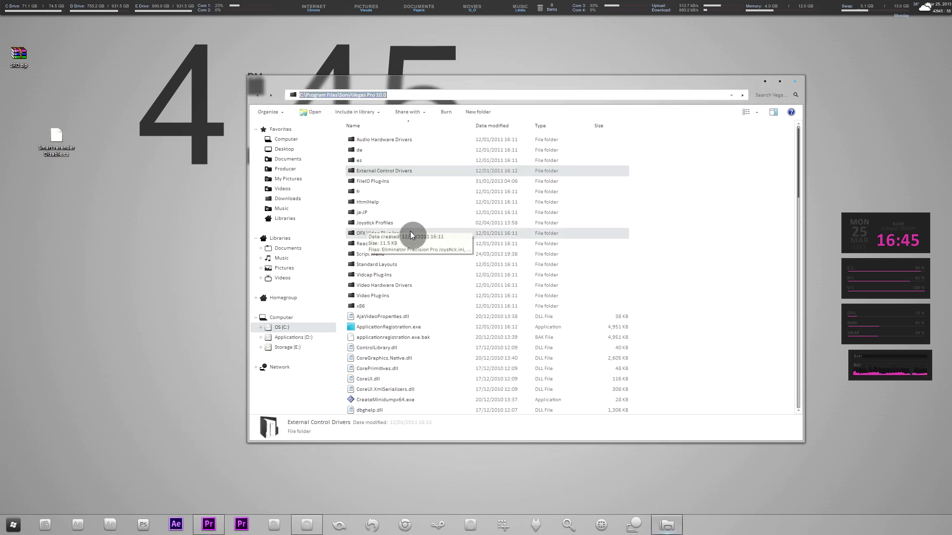
click(415, 212)
click(402, 256)
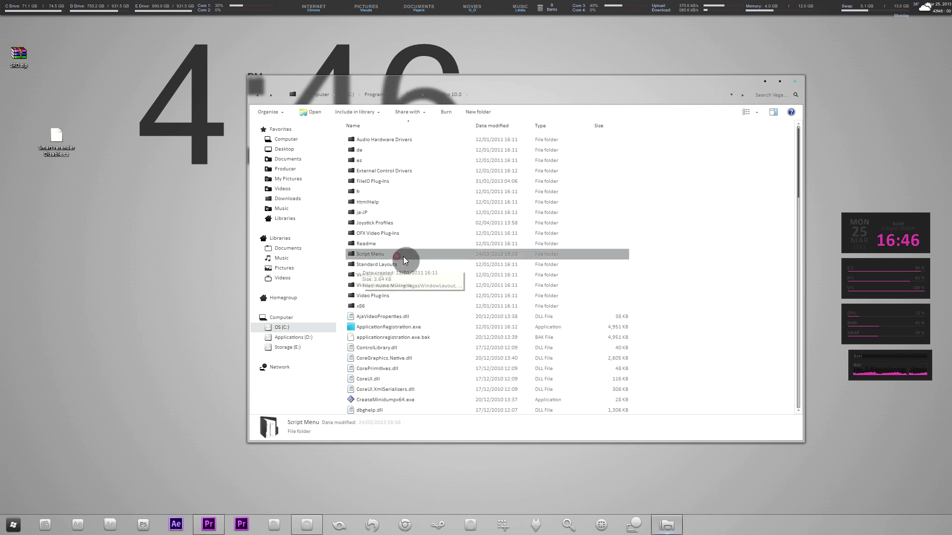
double_click(382, 254)
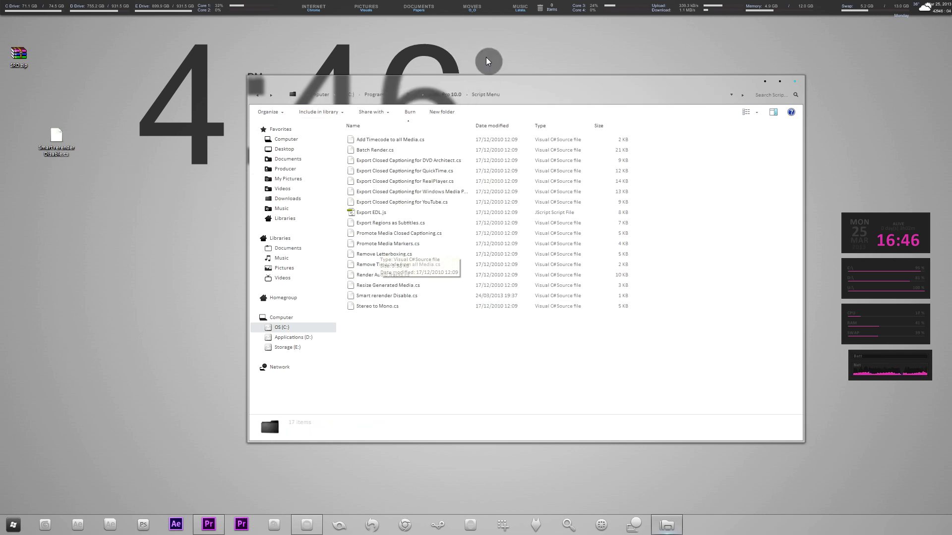
click(514, 95)
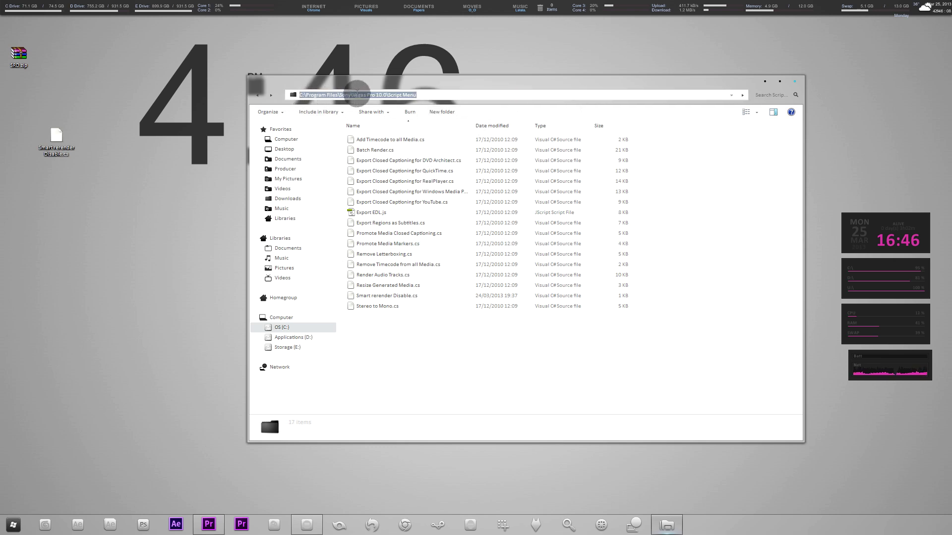
Step: Try to move Smart rerender Disable.cs from the desktop into the Script Menu folder, and cancel replacing the existing file
click(384, 344)
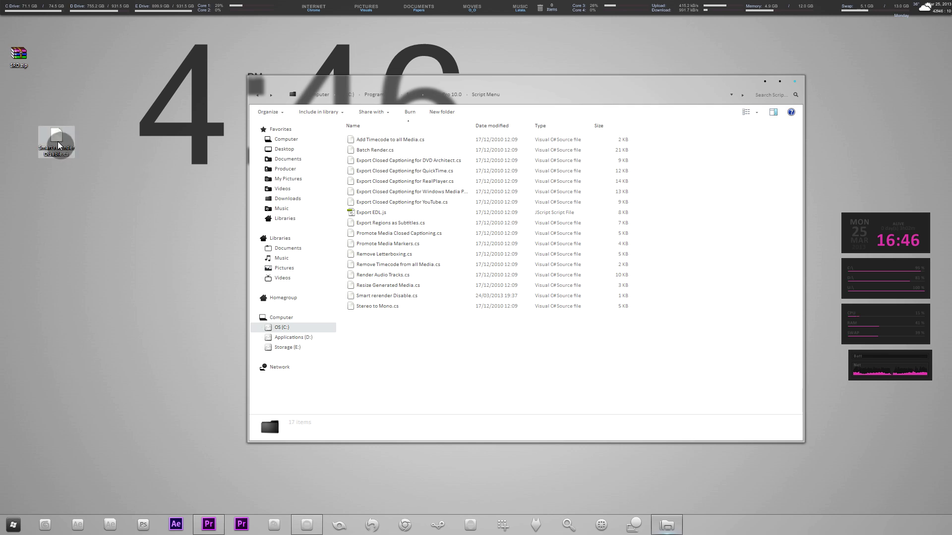
drag(58, 141, 362, 331)
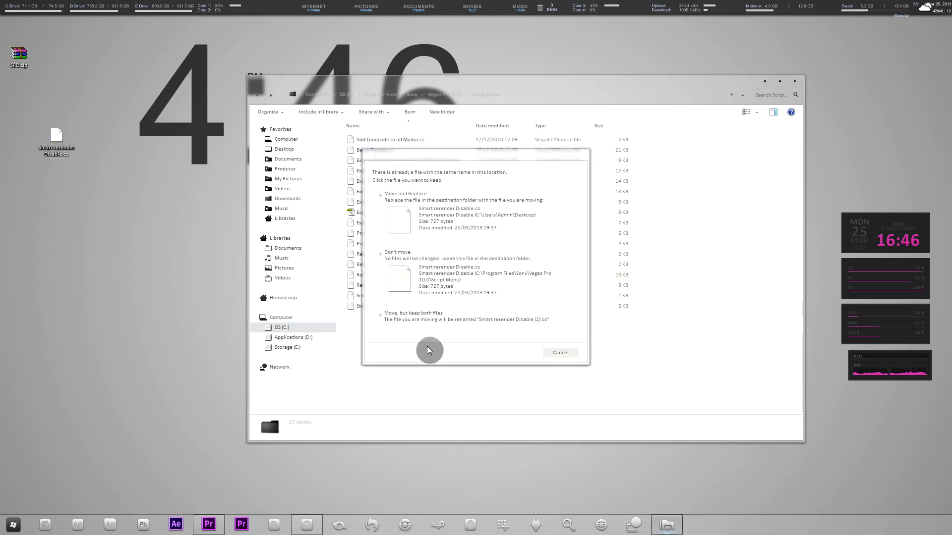
click(548, 355)
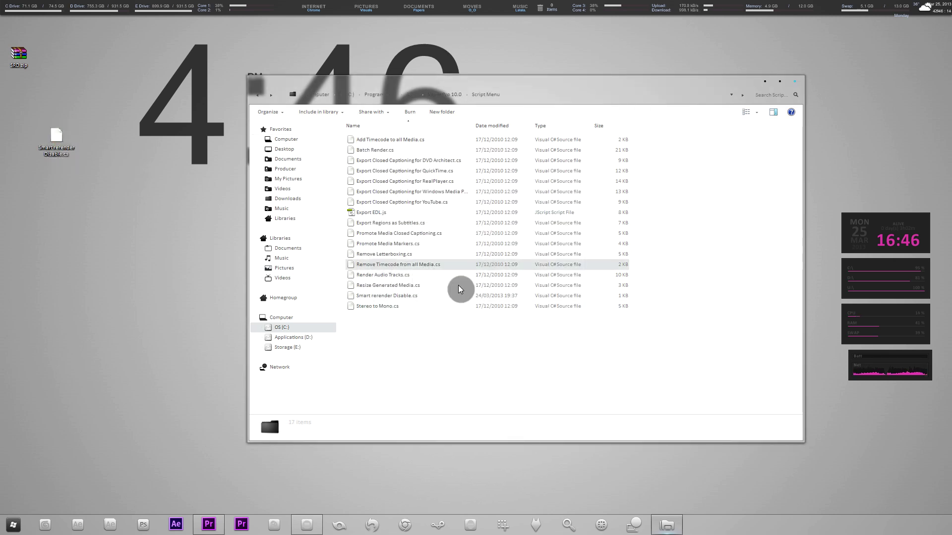
Step: Switch to Vegas Pro, open the toolbar customization, and remove Smart rerender Disable from the current toolbar buttons
click(306, 525)
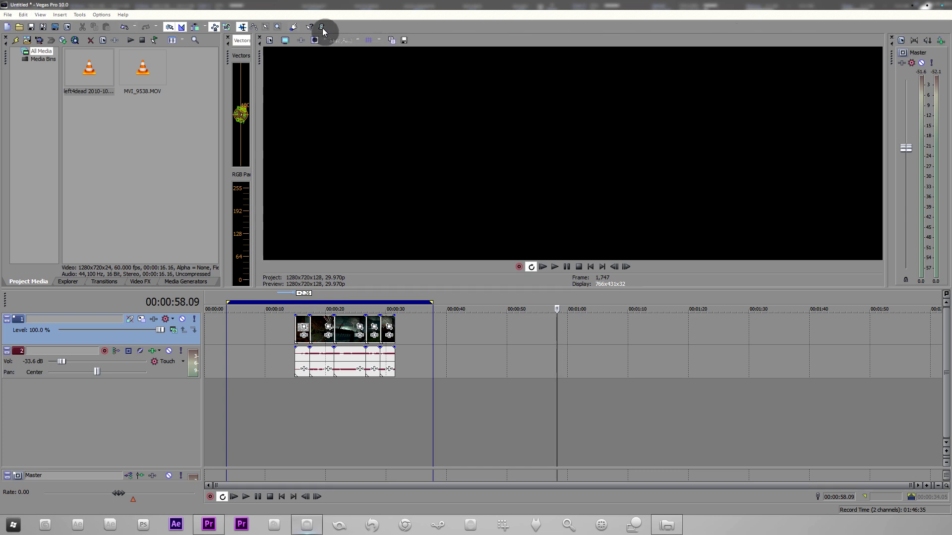
double_click(361, 28)
drag(148, 41, 251, 97)
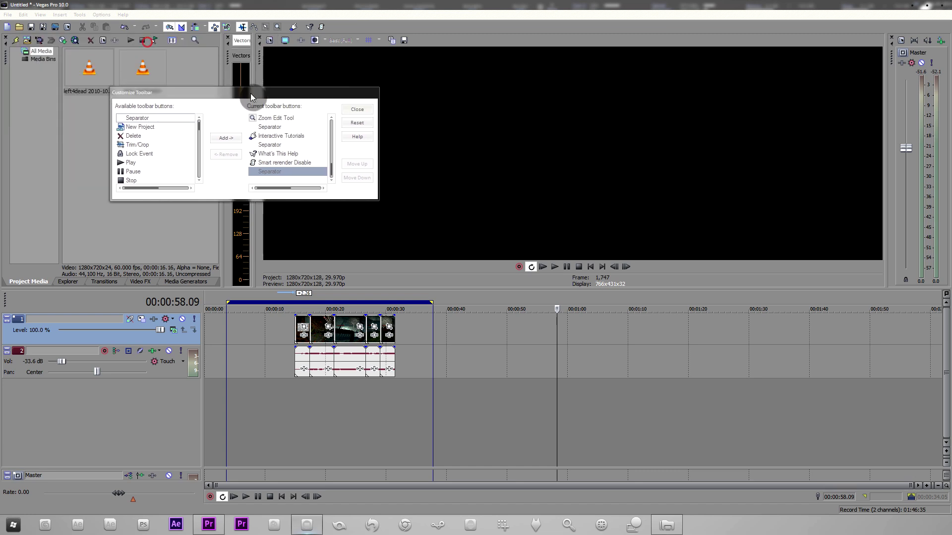
drag(200, 129, 188, 170)
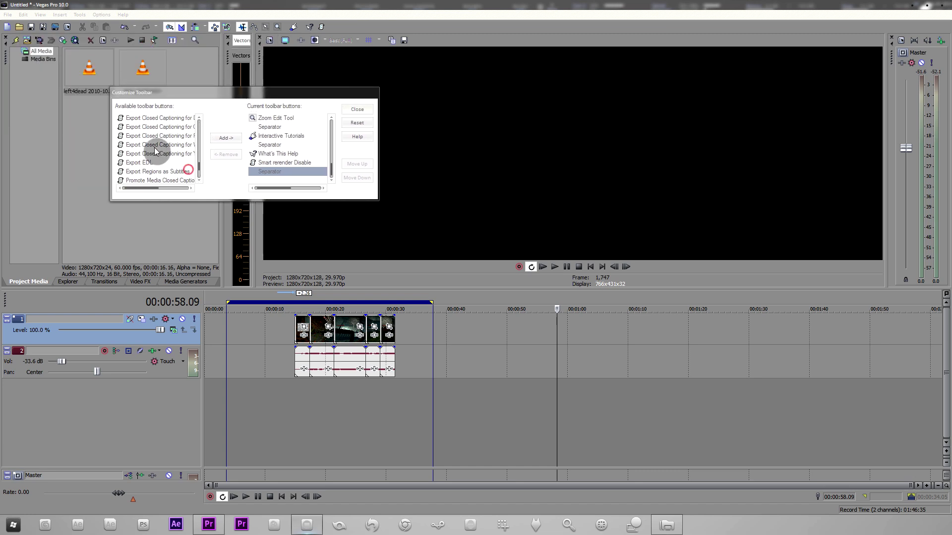
scroll(154, 151, down, 3)
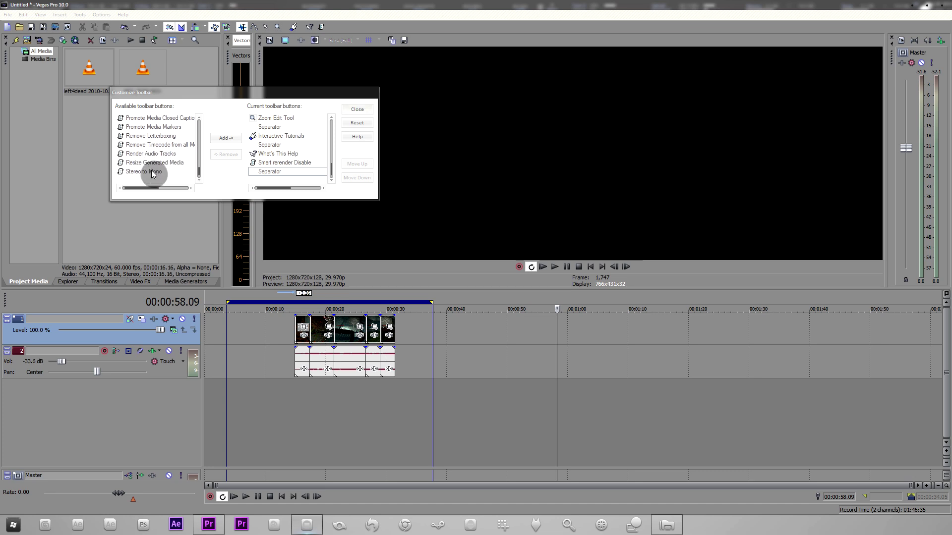
scroll(154, 163, up, 4)
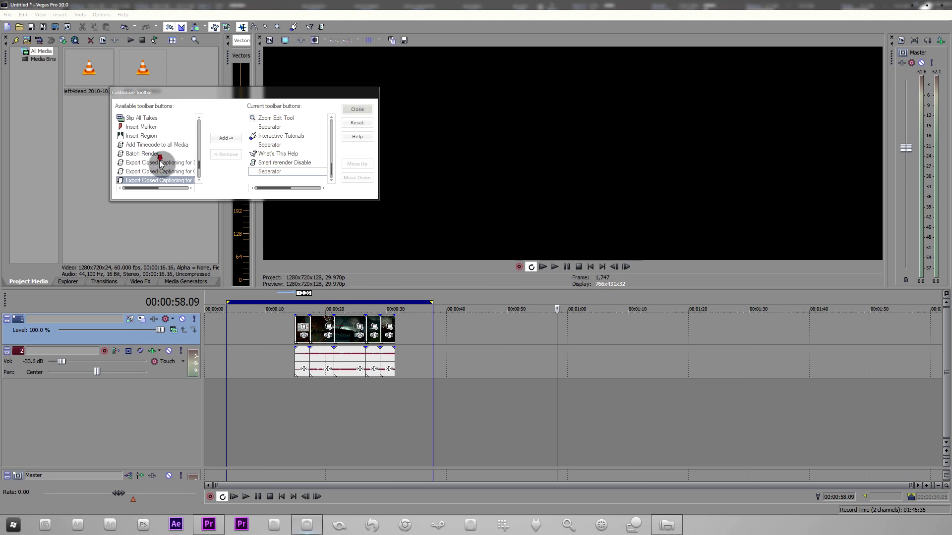
scroll(161, 163, down, 1)
click(276, 162)
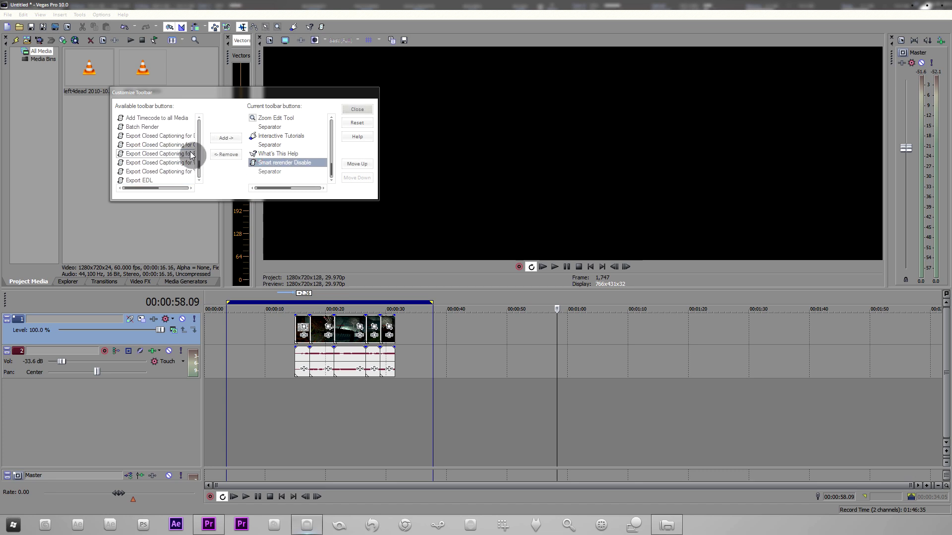
click(226, 154)
Step: Add the Smart rerender Disable script to the toolbar from the available buttons and close the toolbar customization
click(162, 163)
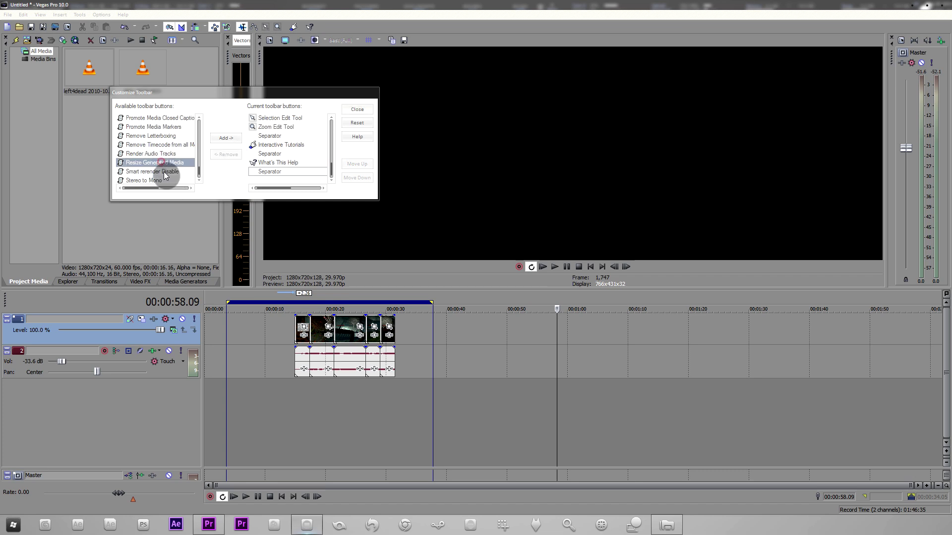
click(164, 172)
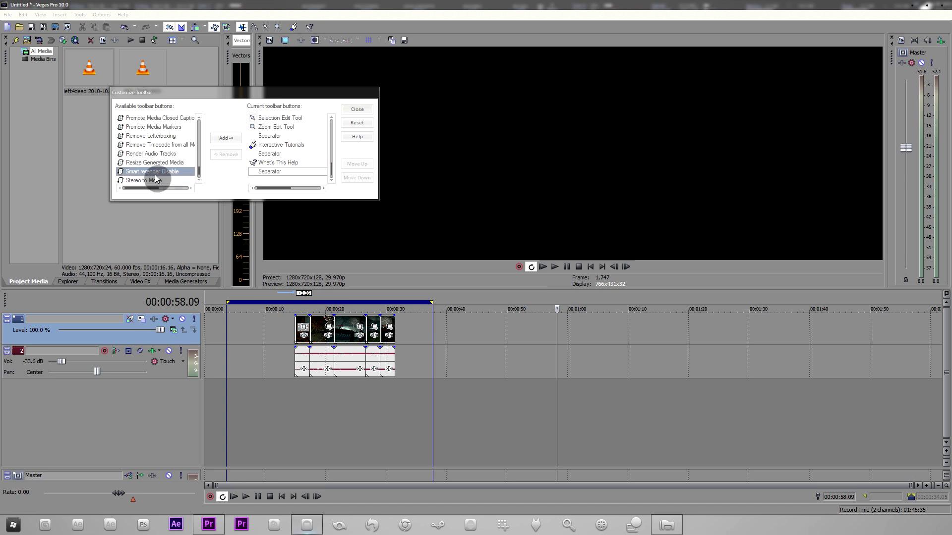
click(225, 138)
click(274, 162)
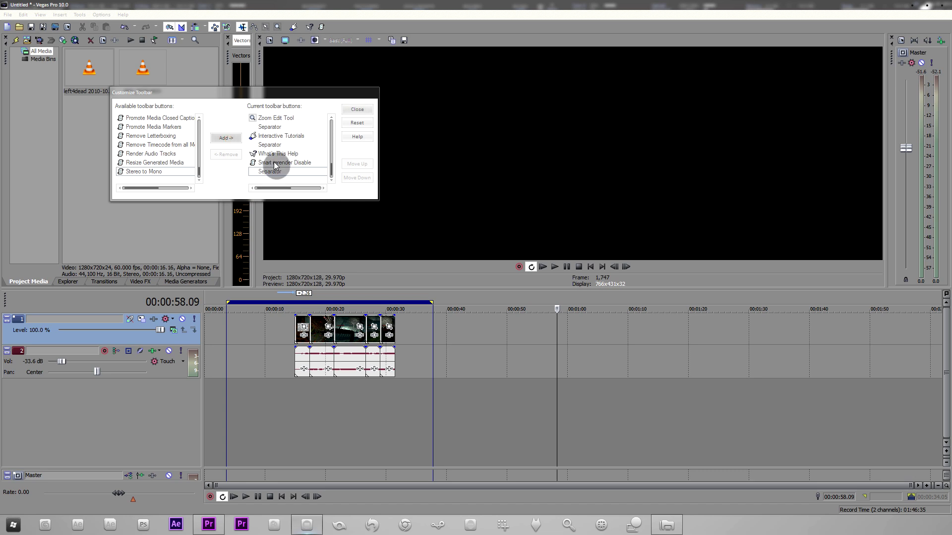
click(351, 110)
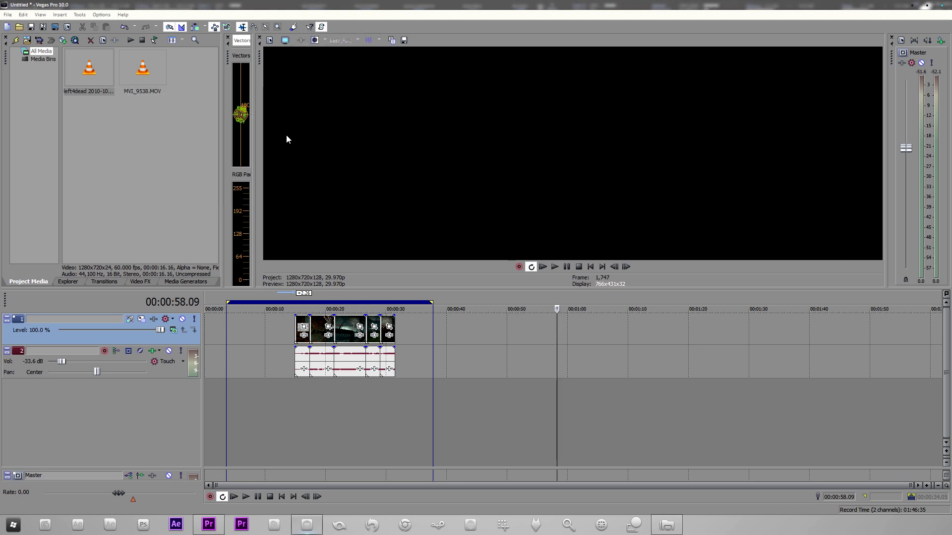
Step: Preview frames in several segments of the split left4dead clip to check them for frame blending
drag(303, 295, 374, 292)
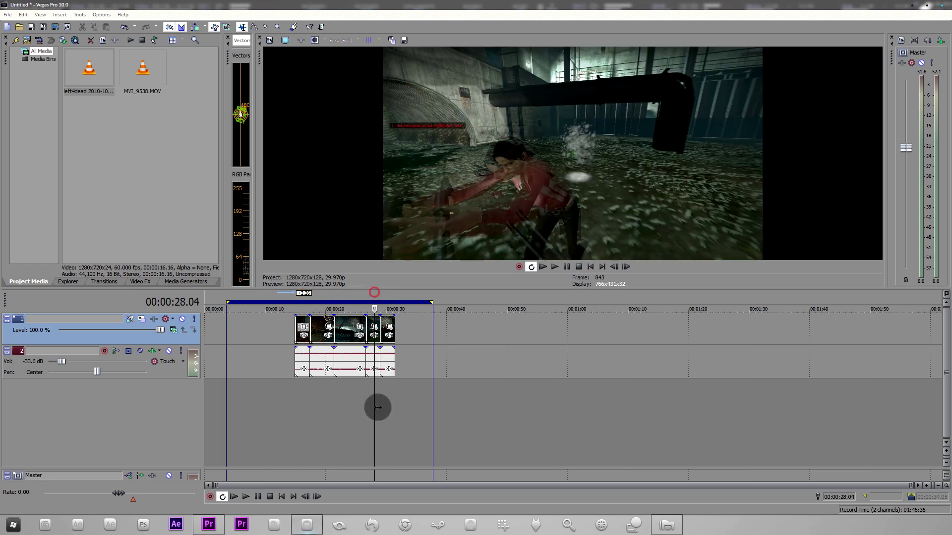
click(340, 307)
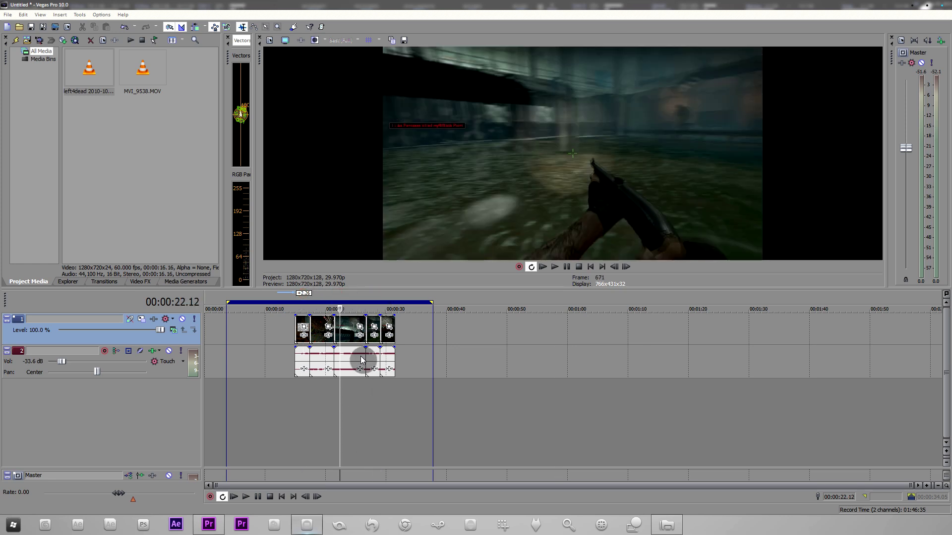
click(343, 361)
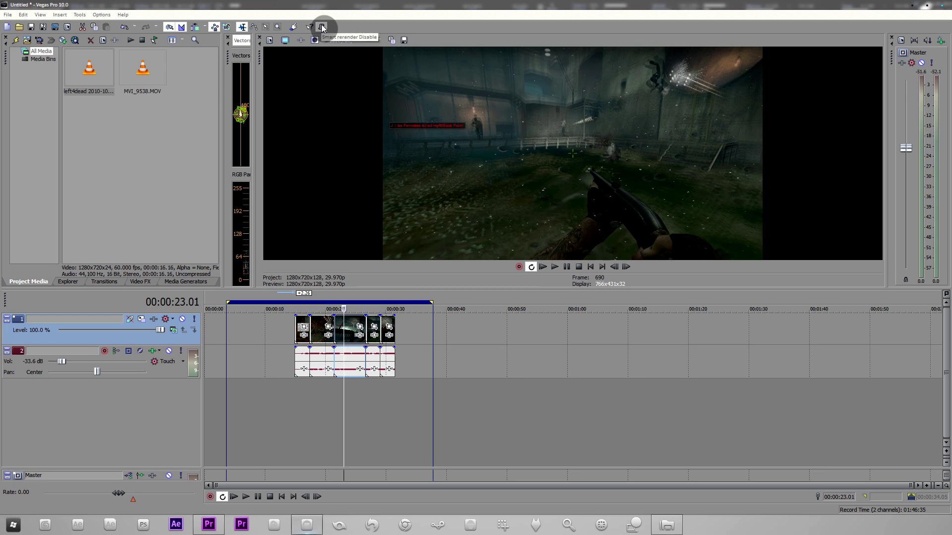
click(322, 292)
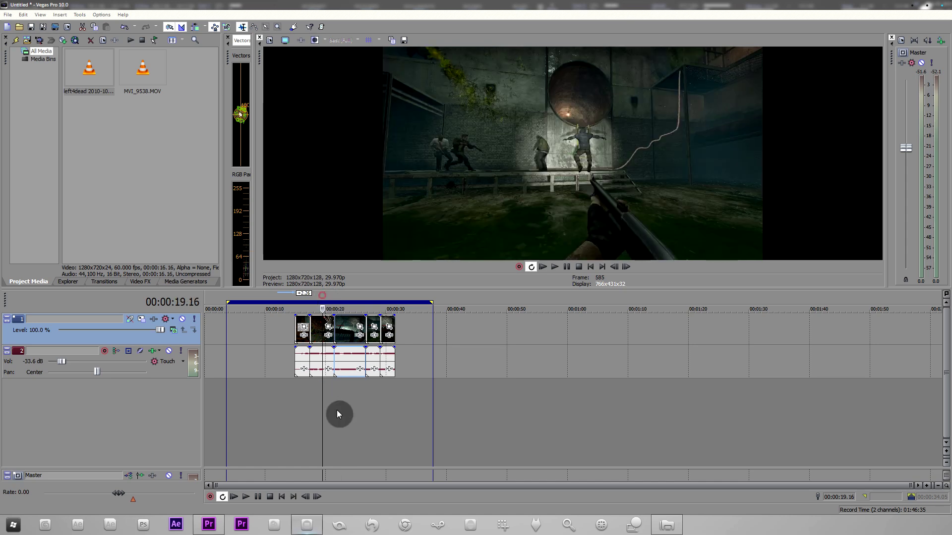
click(303, 303)
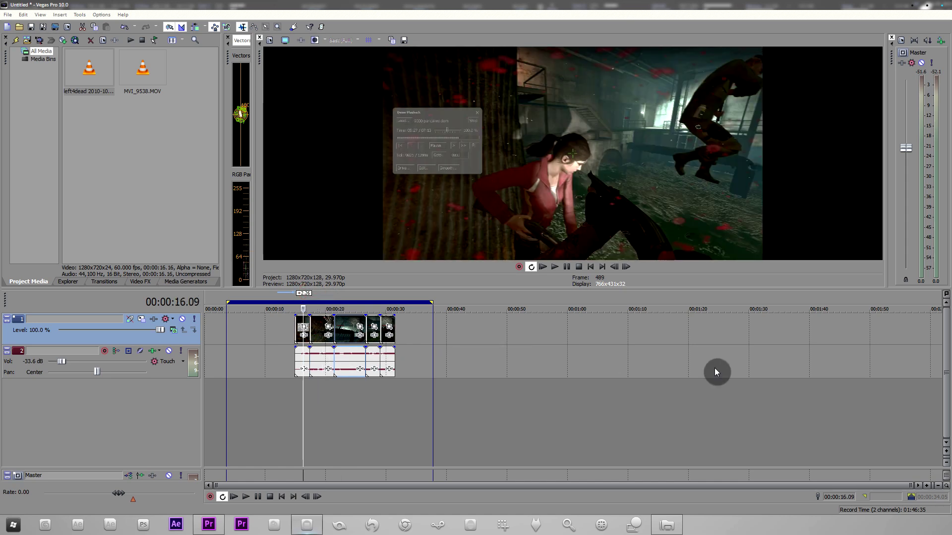
Step: Place another left4dead clip on new tracks below the existing ones and split it into three segments, at about 43 s and 39 s
drag(710, 438, 466, 401)
click(466, 401)
key(s)
click(445, 397)
key(s)
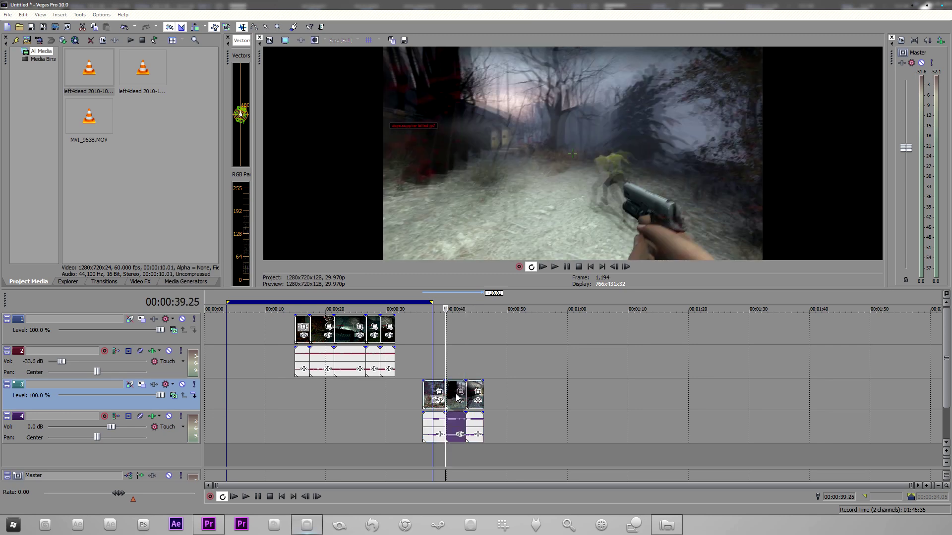
Step: Preview frames in the newly split clip and the earlier clip to compare their frame blending
click(457, 297)
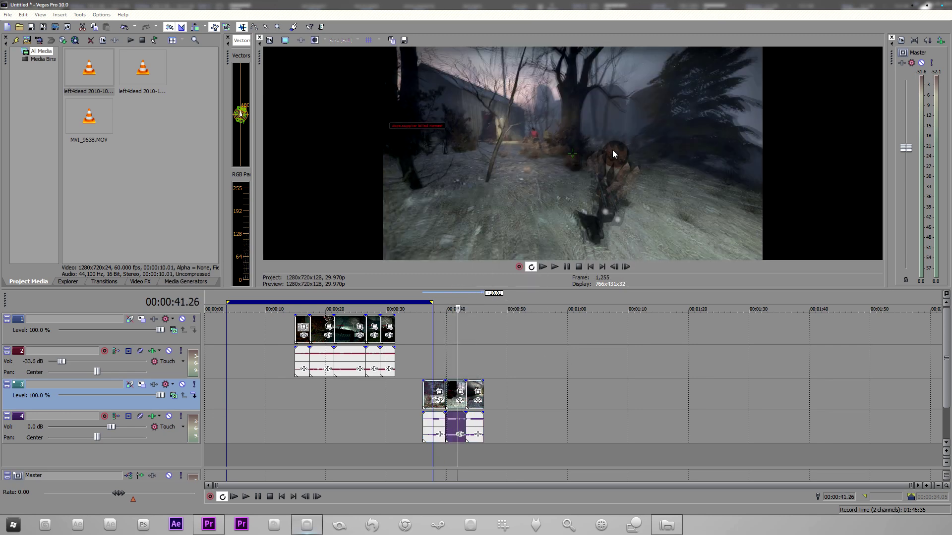
click(471, 302)
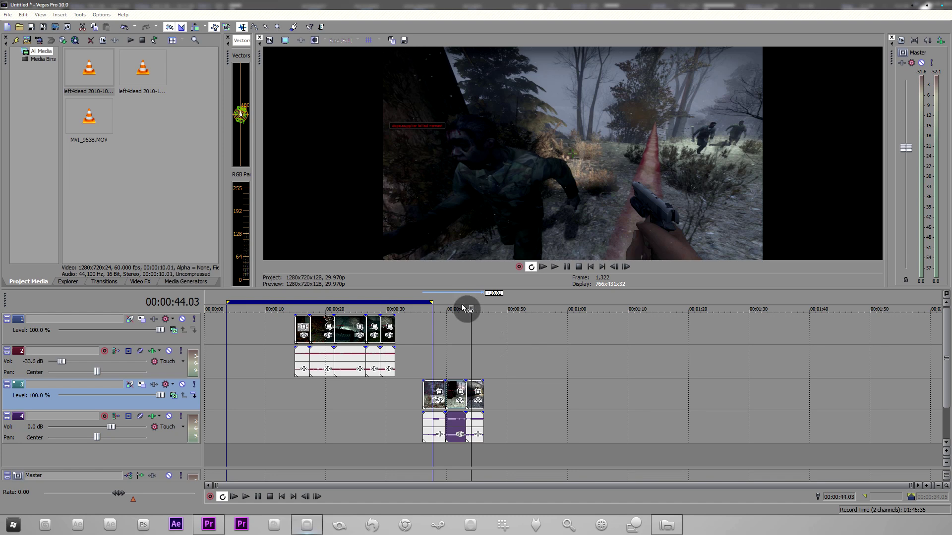
click(434, 299)
click(439, 299)
click(364, 296)
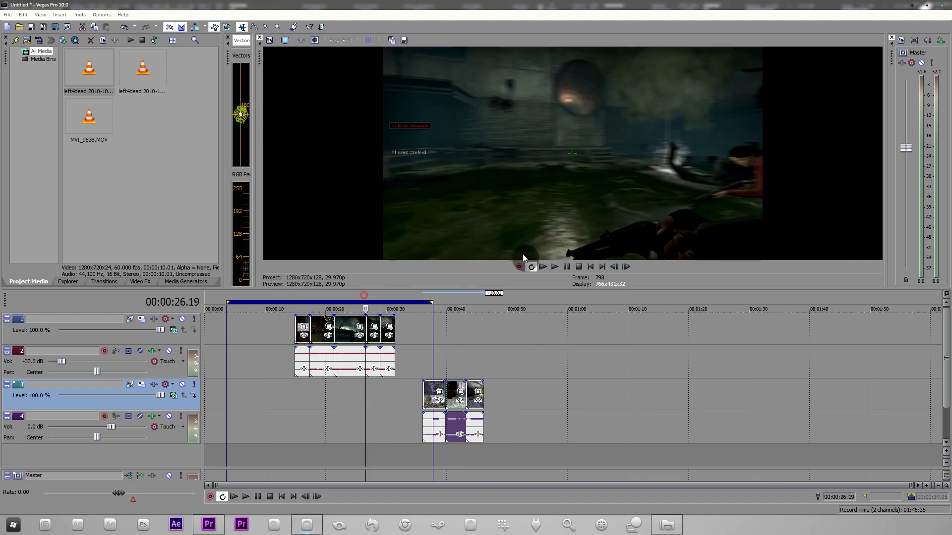
Step: Close Vegas Pro without saving the untitled project, and close the Script Menu folder window
click(943, 5)
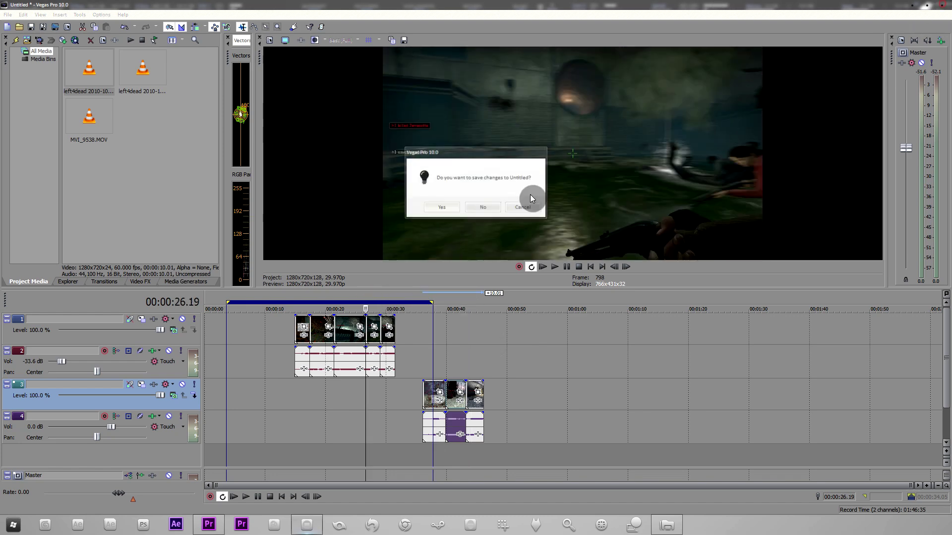
click(483, 207)
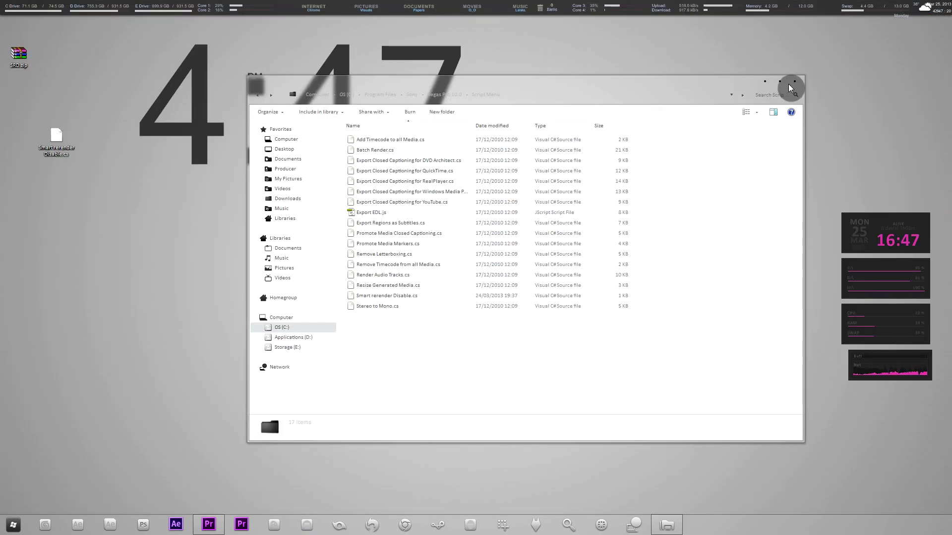
click(793, 83)
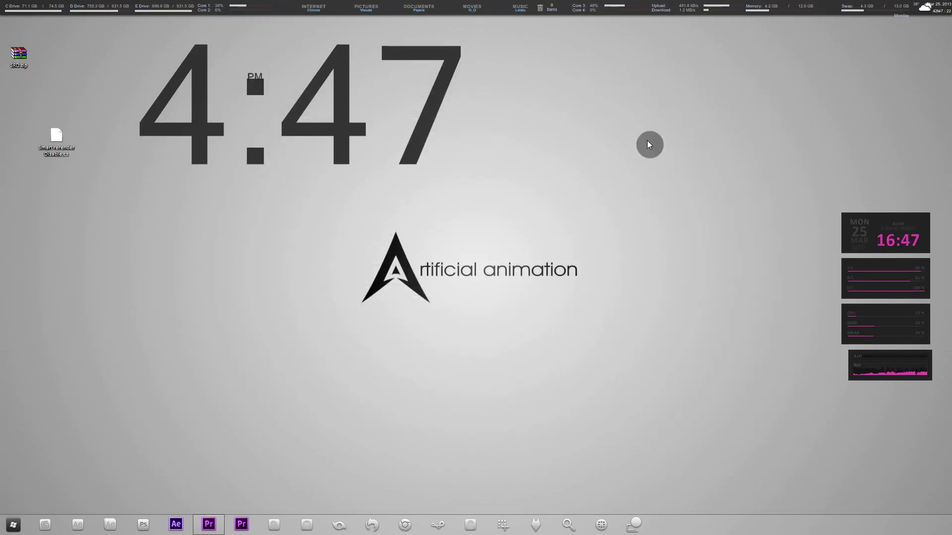